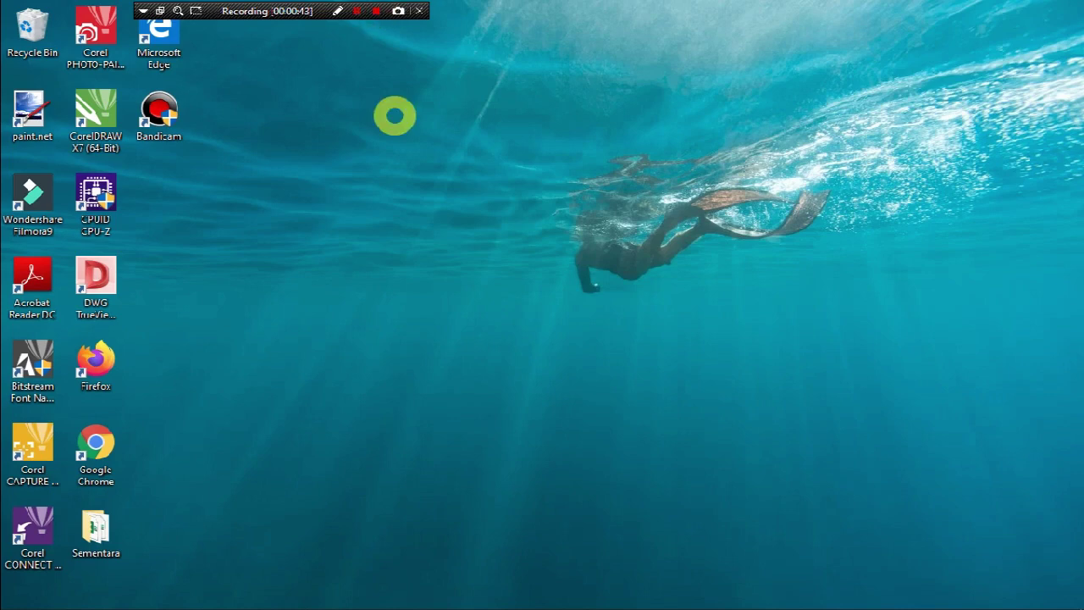
# - Open the Test File folder inside Versi Coffee in File Explorer and widen the Name column to show full file names
pyautogui.moveTo(450, 601)
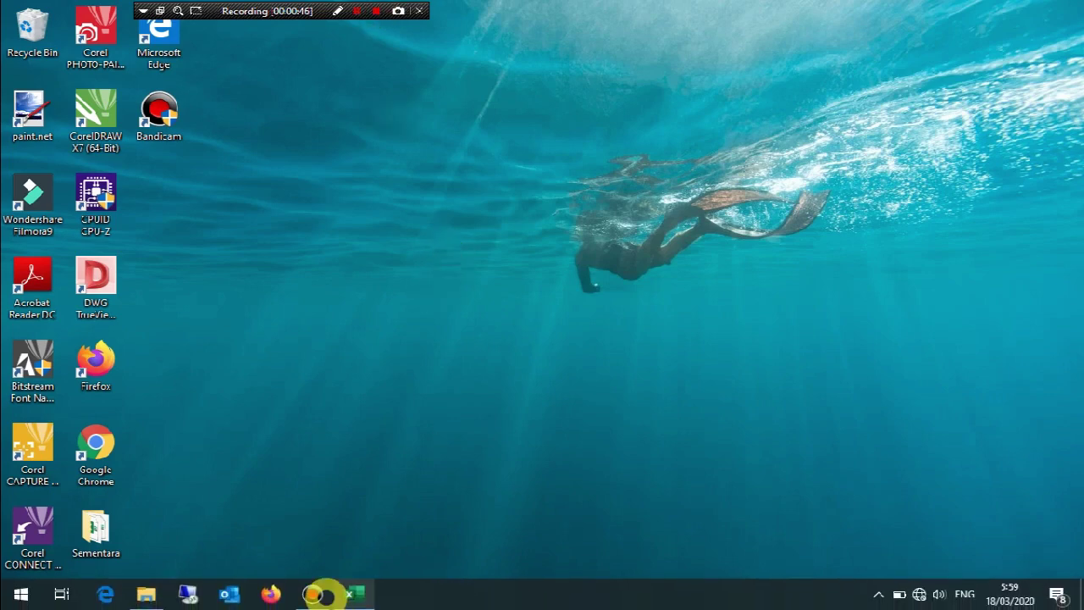
pyautogui.click(148, 593)
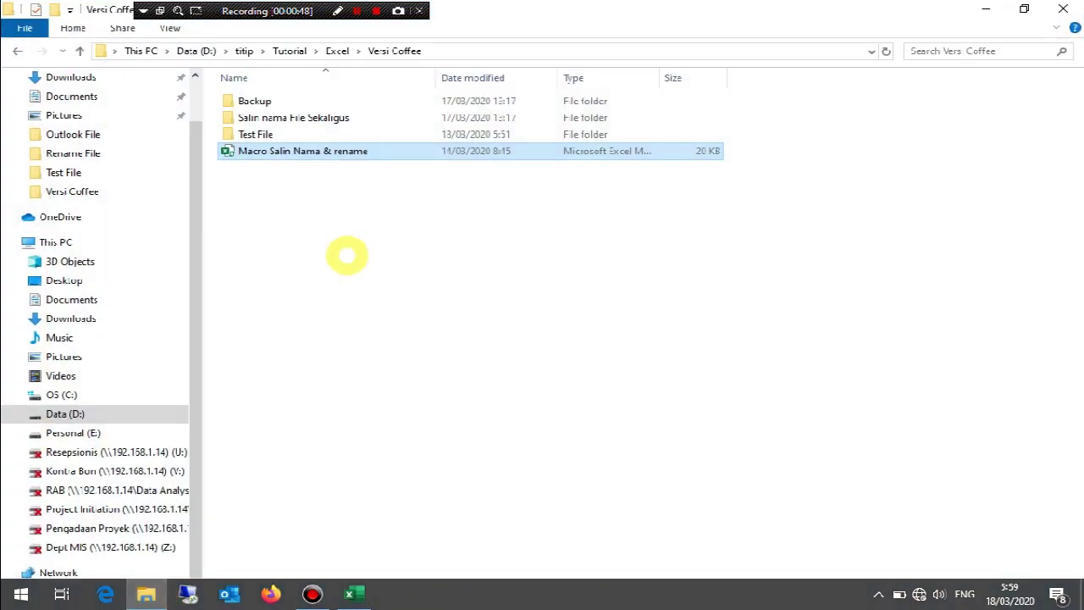
pyautogui.click(351, 237)
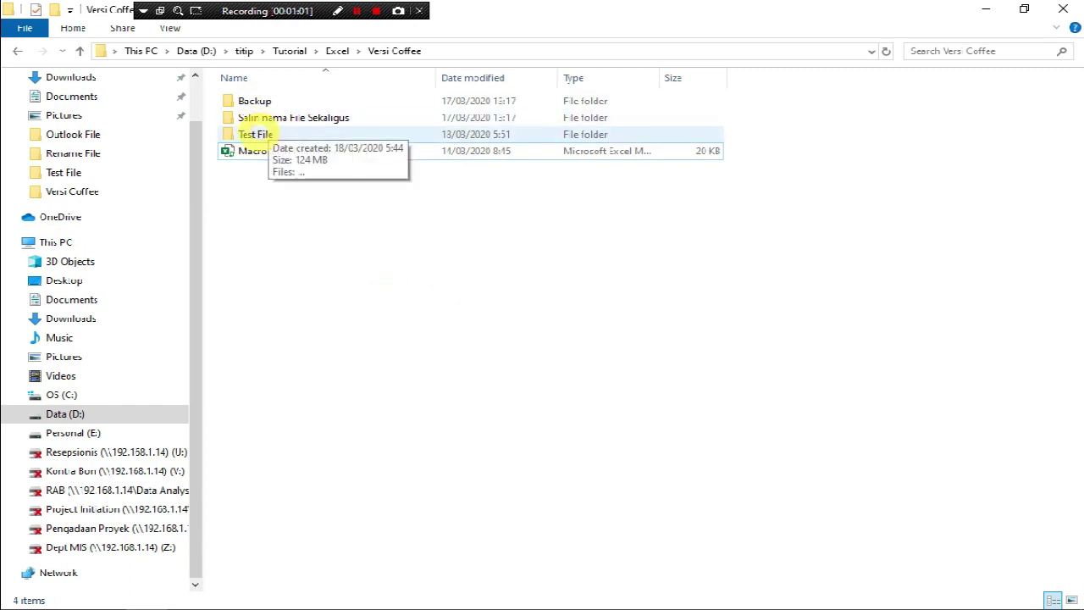
pyautogui.doubleClick(257, 134)
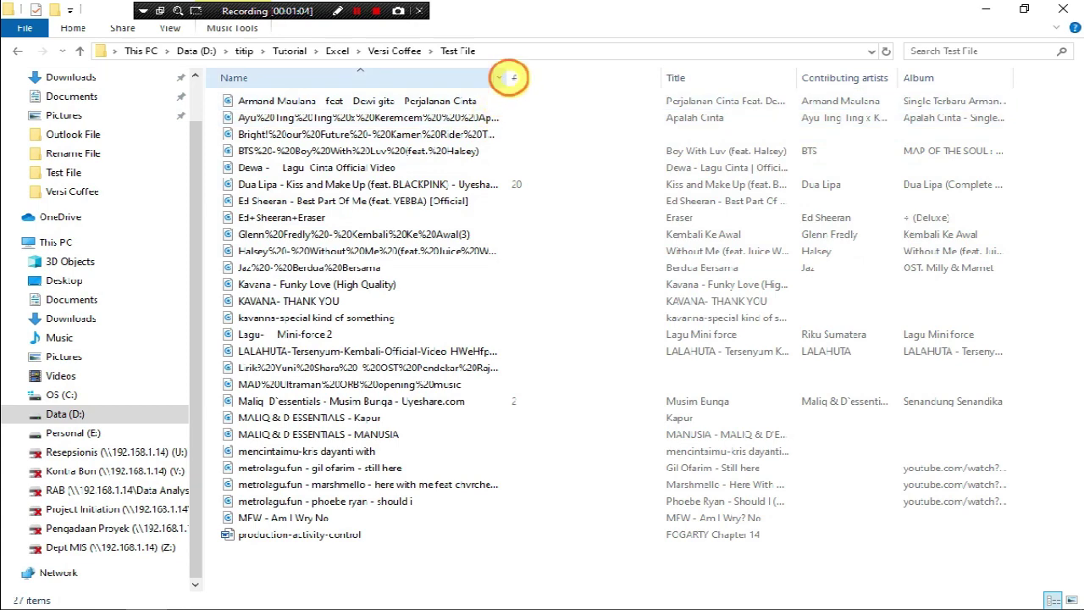
pyautogui.moveTo(507, 79); pyautogui.dragTo(622, 78)
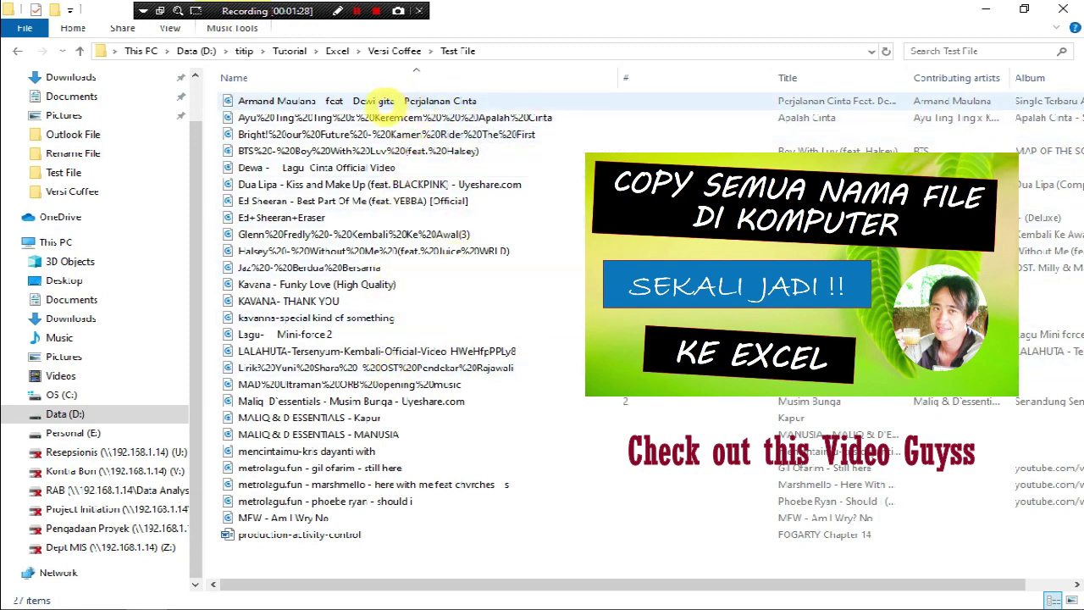
# - Play the first song in the Test File folder, close the player, and select the production-activity-control document
pyautogui.click(382, 100)
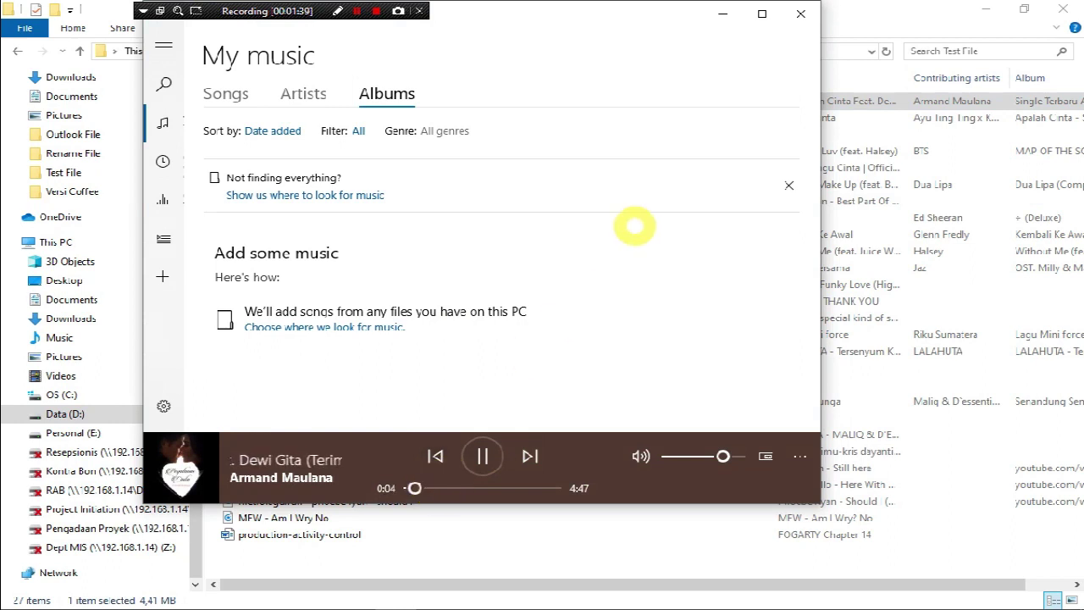
pyautogui.moveTo(648, 7); pyautogui.dragTo(661, 61)
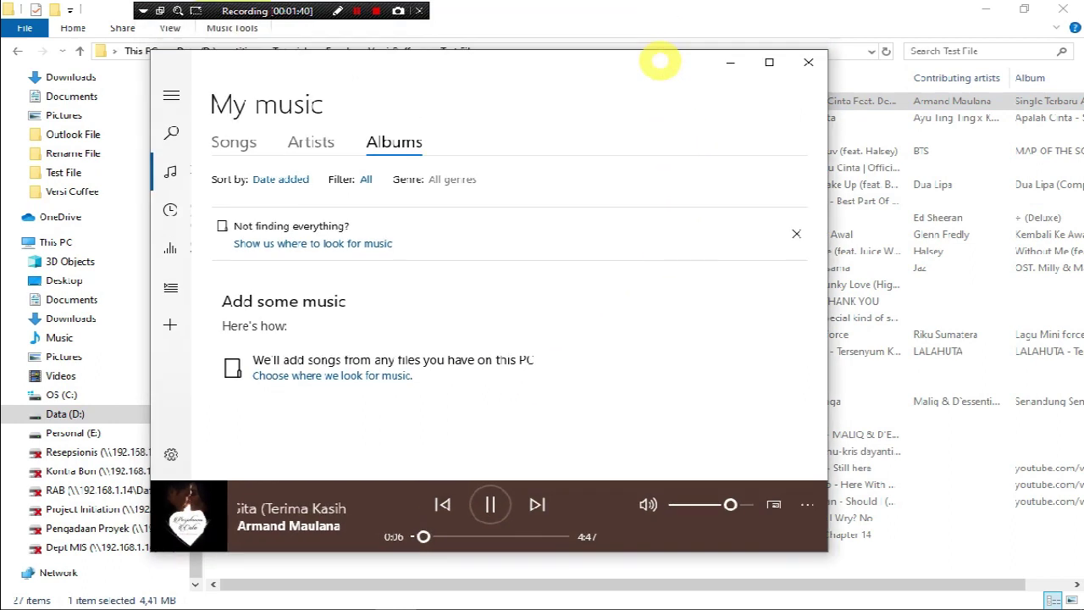
pyautogui.click(809, 62)
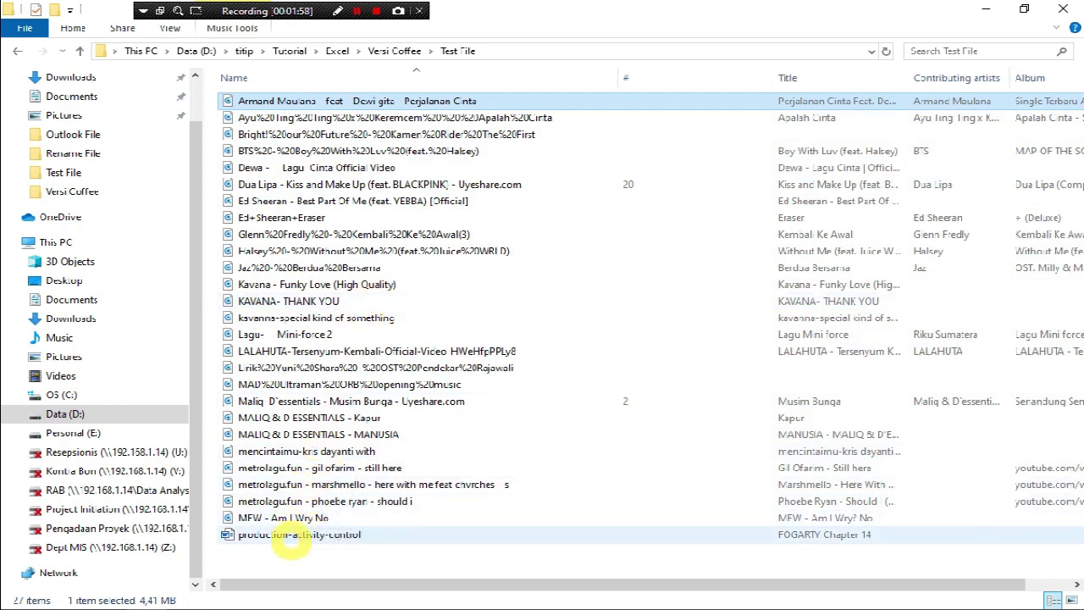
pyautogui.click(288, 535)
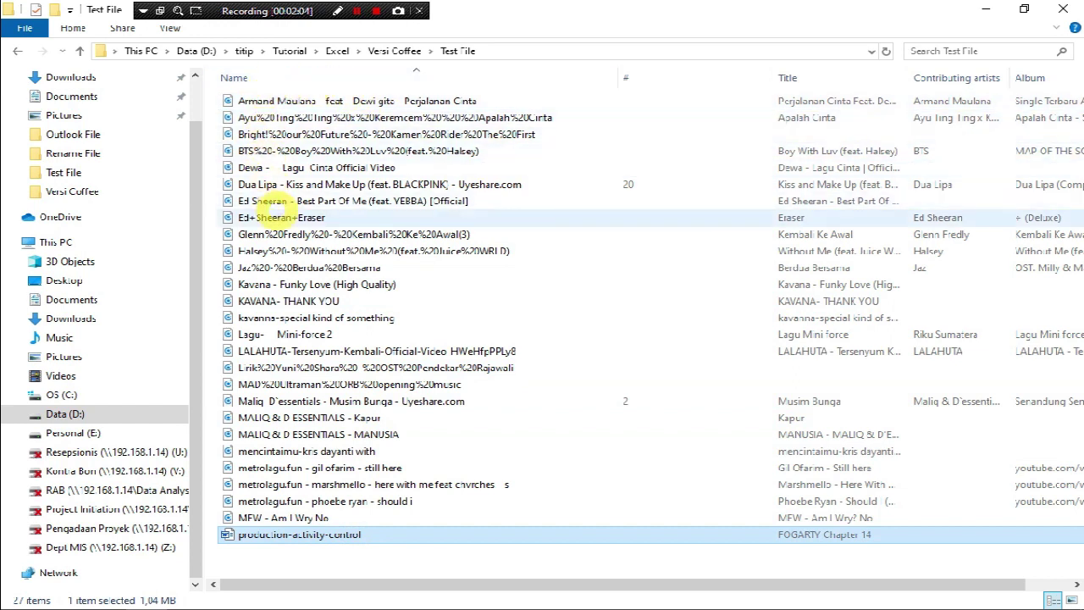
pyautogui.moveTo(273, 212)
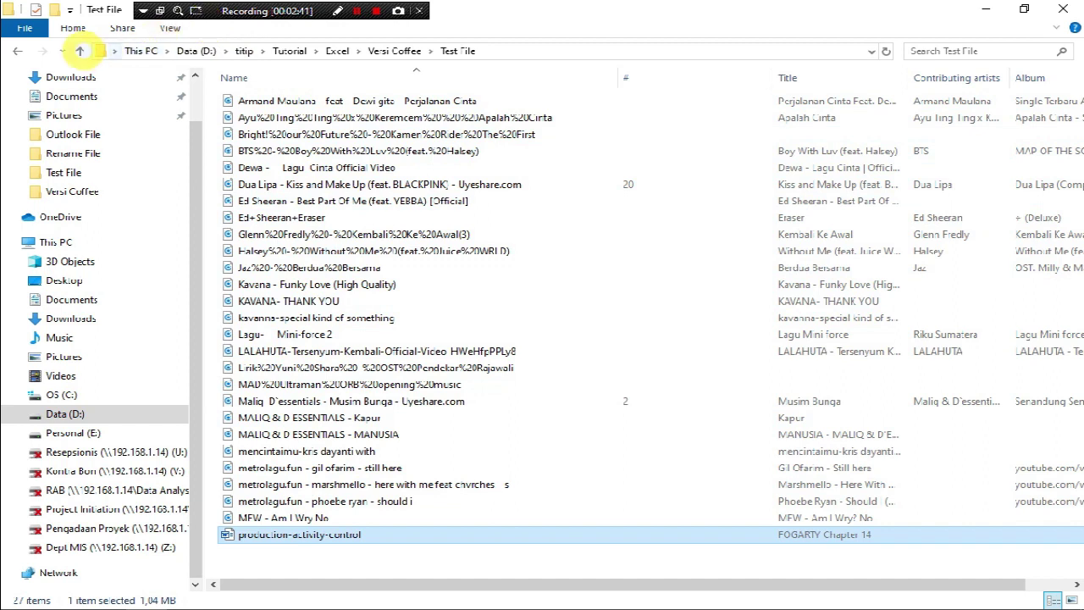
# - Return to the Versi Coffee folder and switch to the Macro Salin Nama & rename workbook in Excel
pyautogui.click(79, 51)
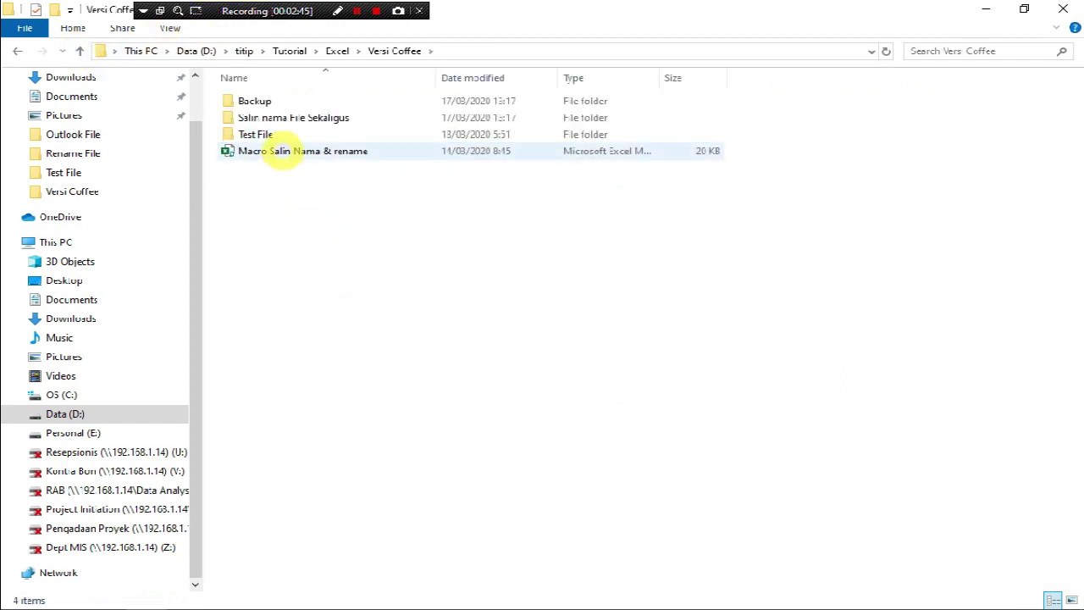
pyautogui.click(283, 151)
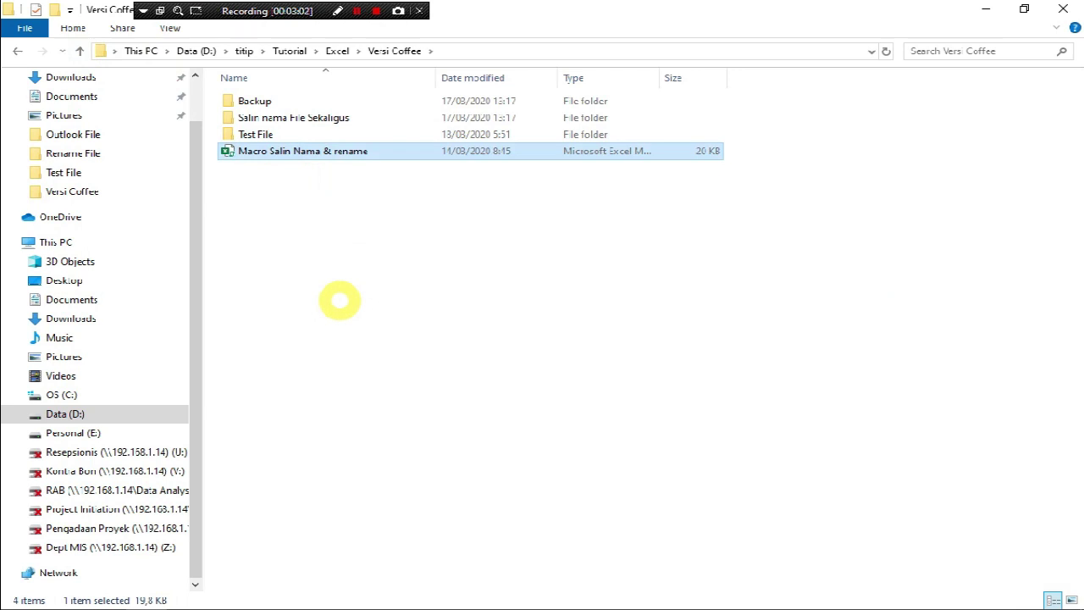
pyautogui.hotkey('alt', 'Tab')
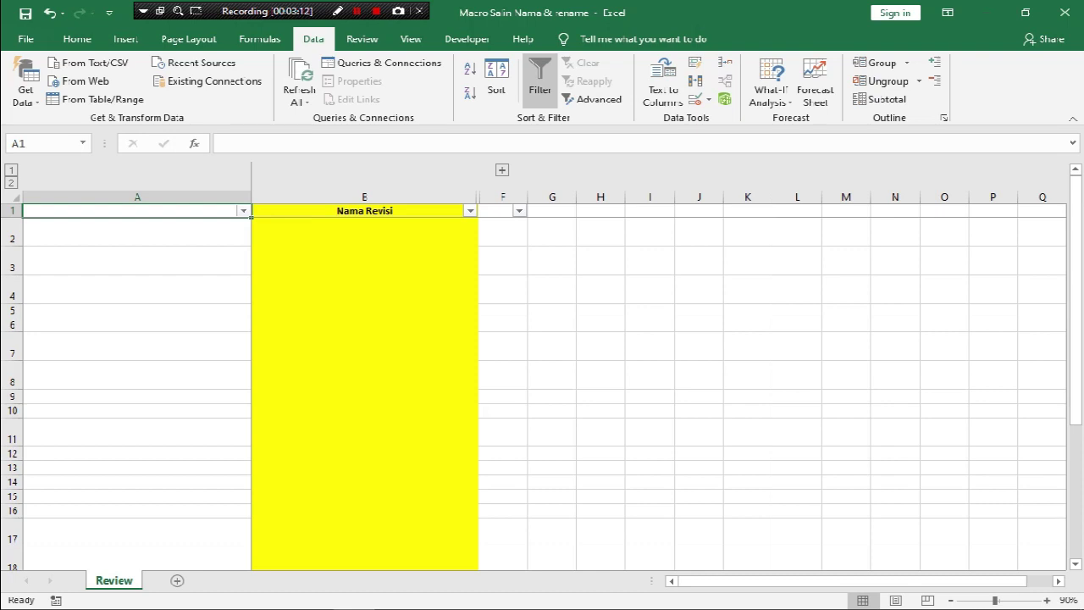
# - Examine column A and the Nama Revisi column B on the Review sheet
pyautogui.click(196, 229)
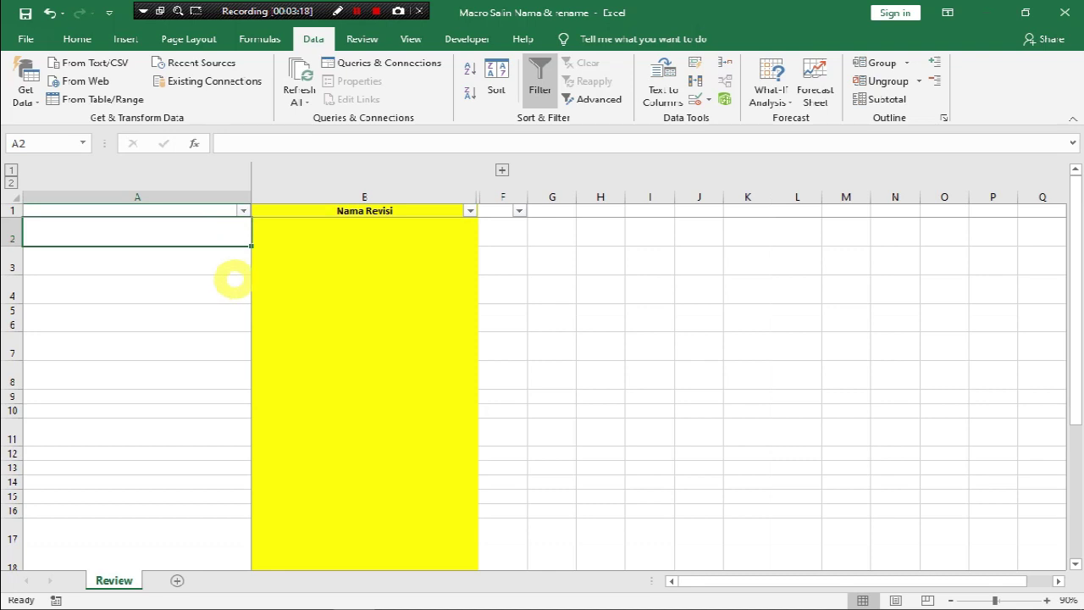
pyautogui.click(319, 235)
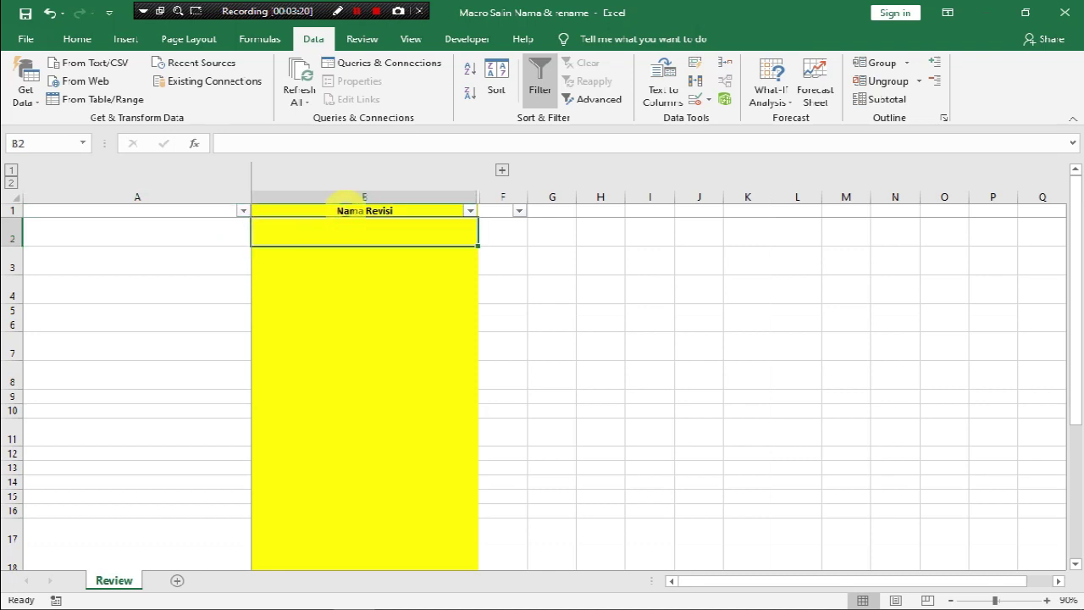
pyautogui.click(348, 199)
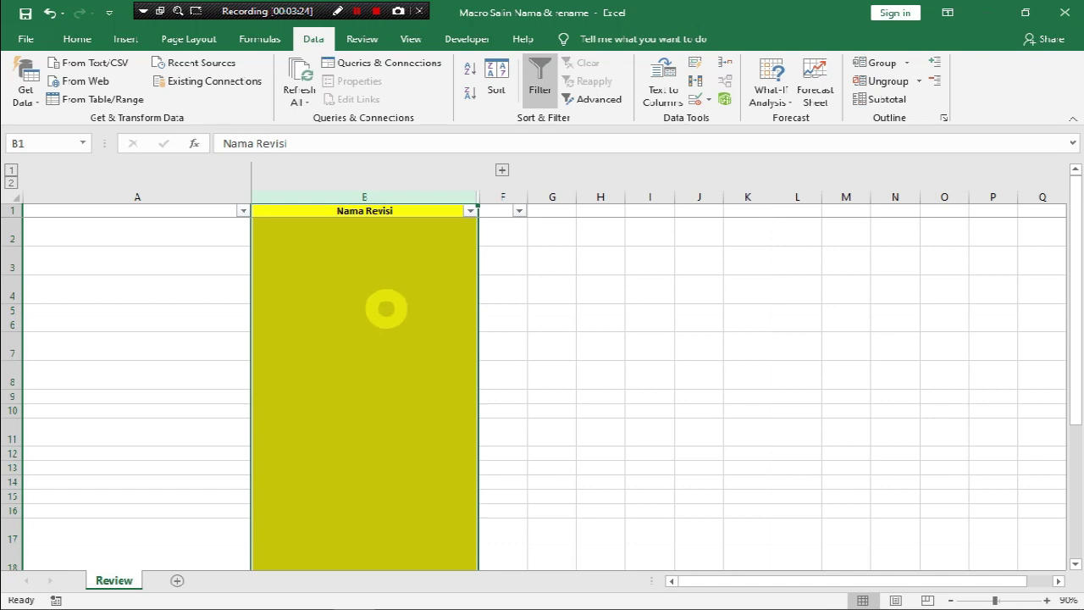
pyautogui.click(332, 233)
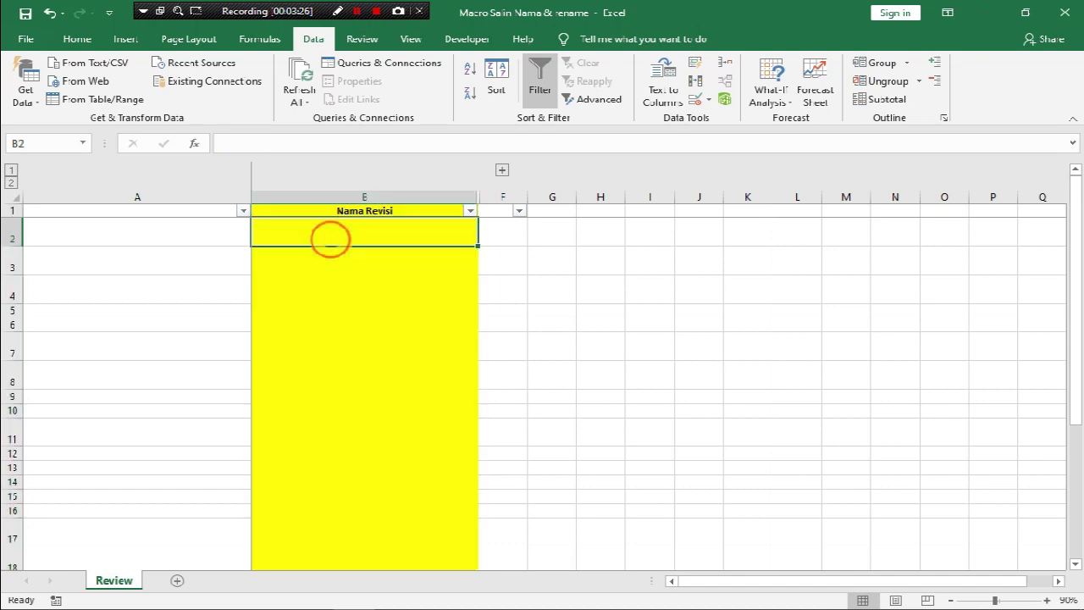
pyautogui.click(348, 210)
pyautogui.doubleClick(344, 211)
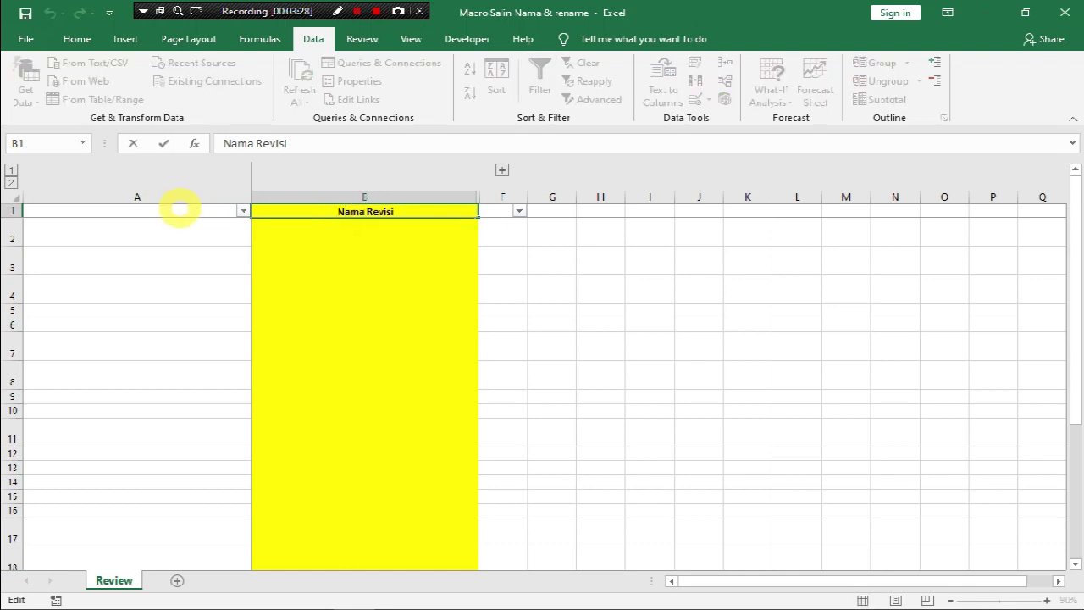
pyautogui.click(176, 210)
pyautogui.click(156, 231)
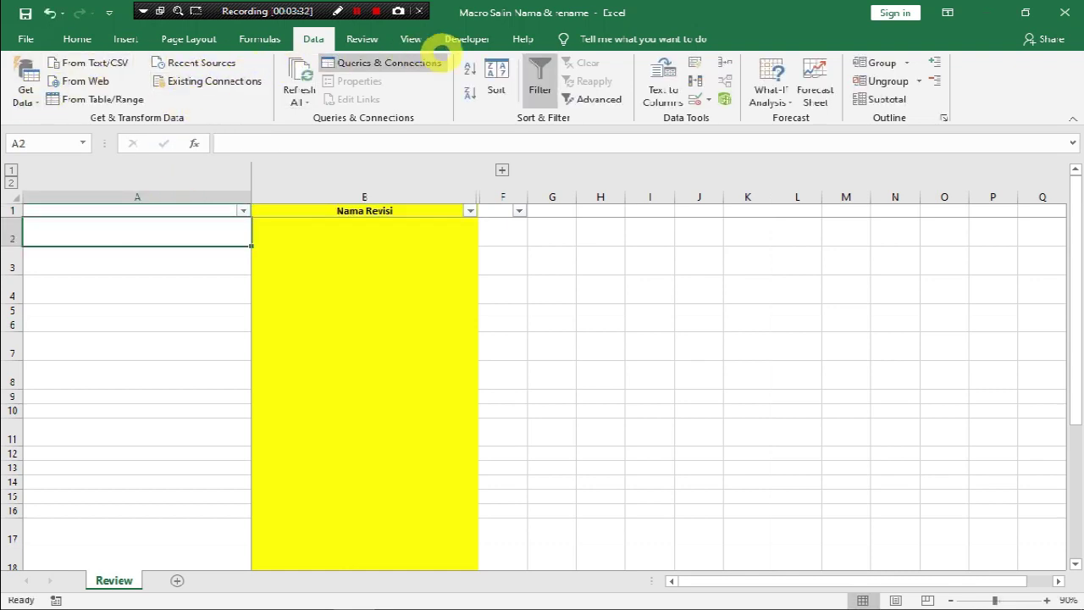
# - Run the GetFileFolder macro from the workbook's macro list
pyautogui.click(464, 39)
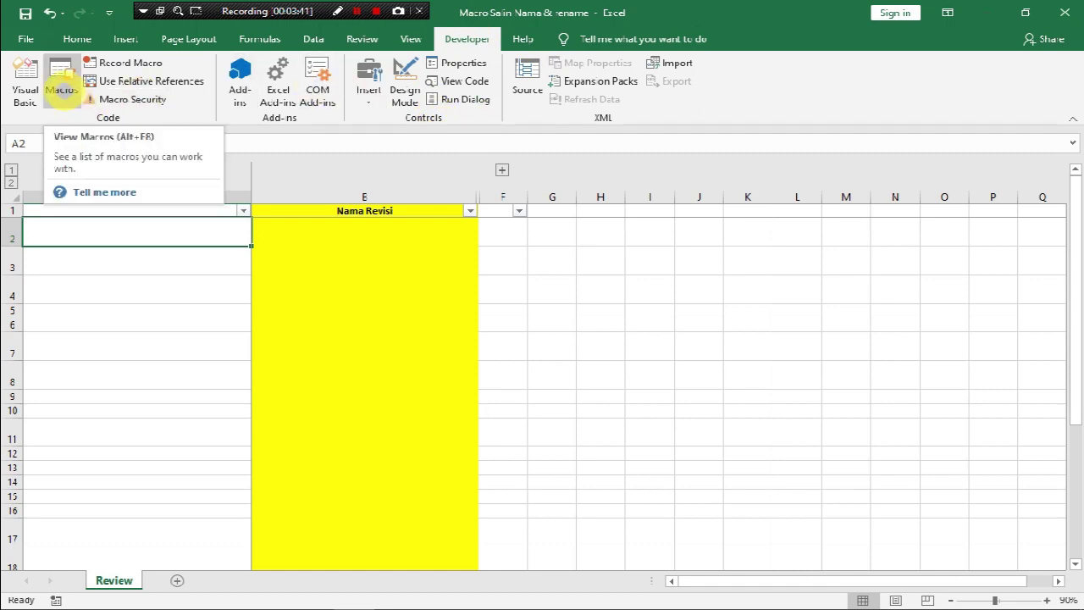
pyautogui.click(62, 89)
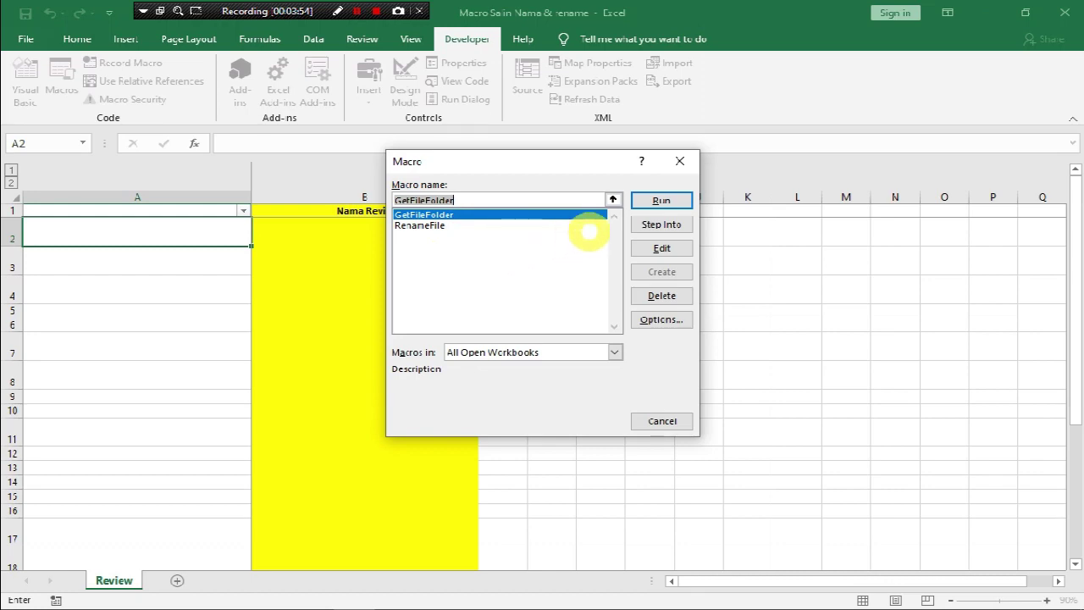
pyautogui.click(662, 200)
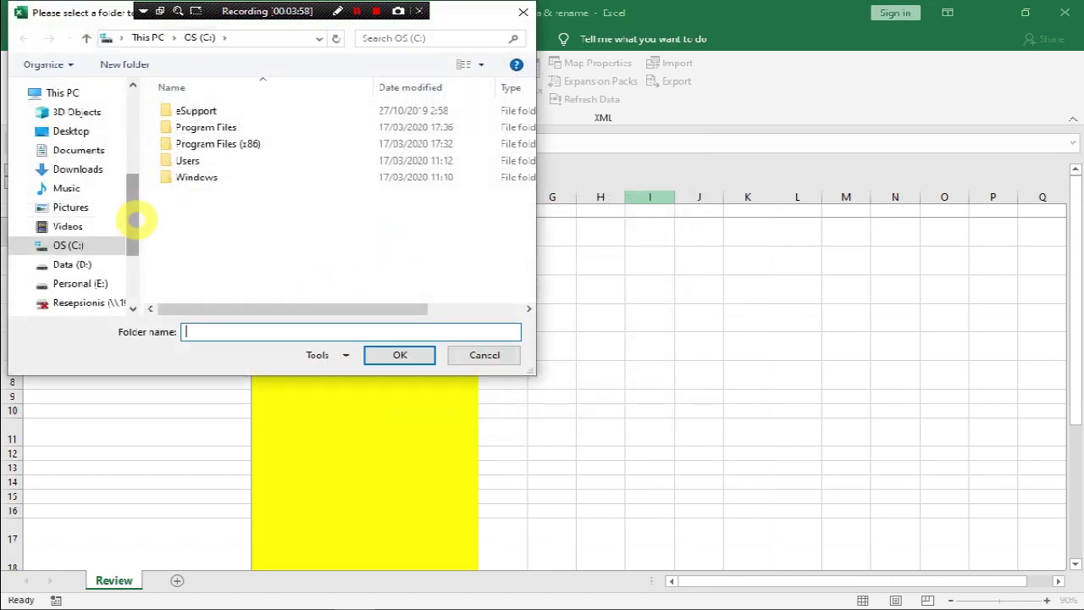
# - Browse the macro's folder selection to the Tutorial folder inside titip on Data (D:)
pyautogui.scroll(-1, 136, 220)
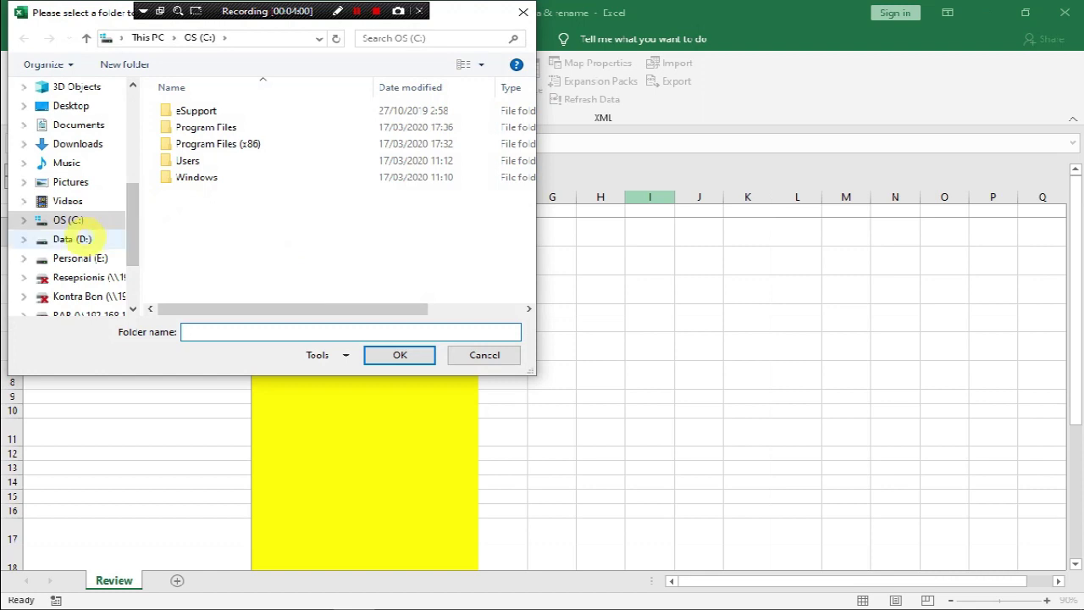
pyautogui.click(78, 238)
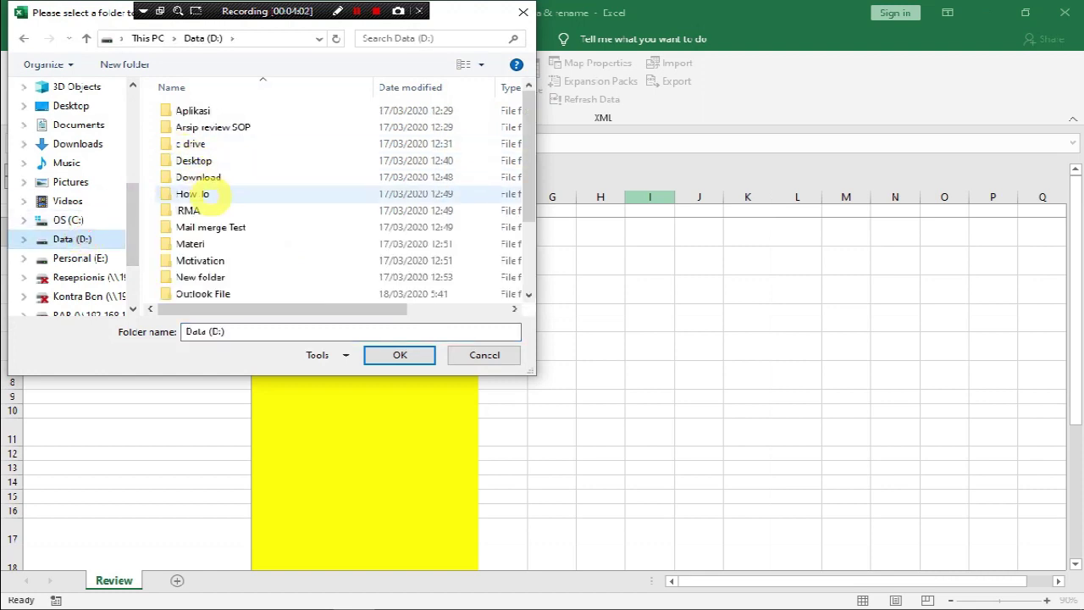
pyautogui.click(258, 234)
pyautogui.scroll(-2, 254, 232)
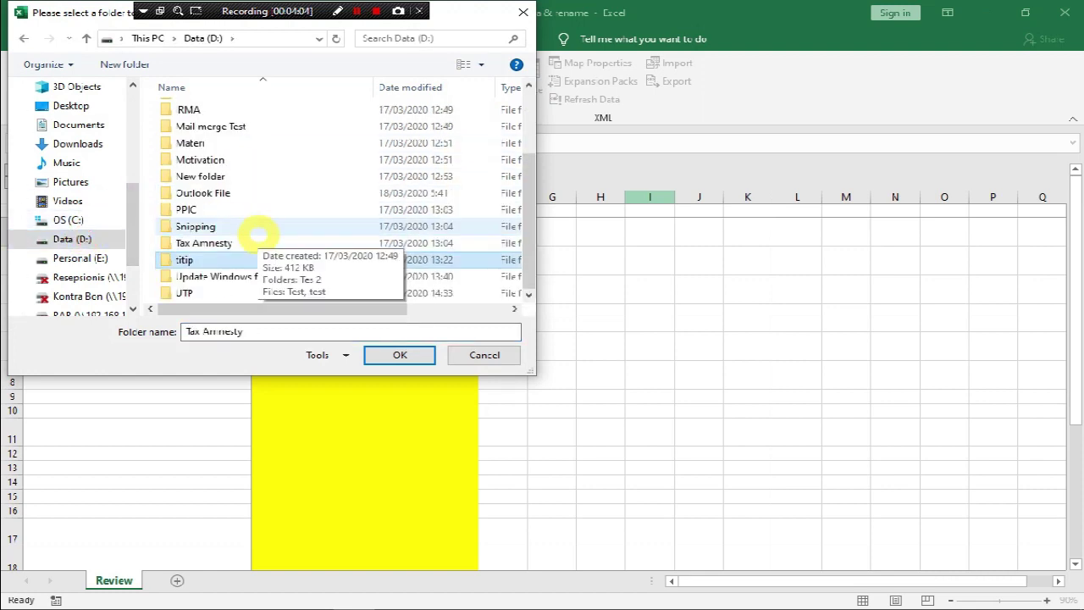
pyautogui.click(254, 231)
pyautogui.doubleClick(250, 228)
pyautogui.click(221, 199)
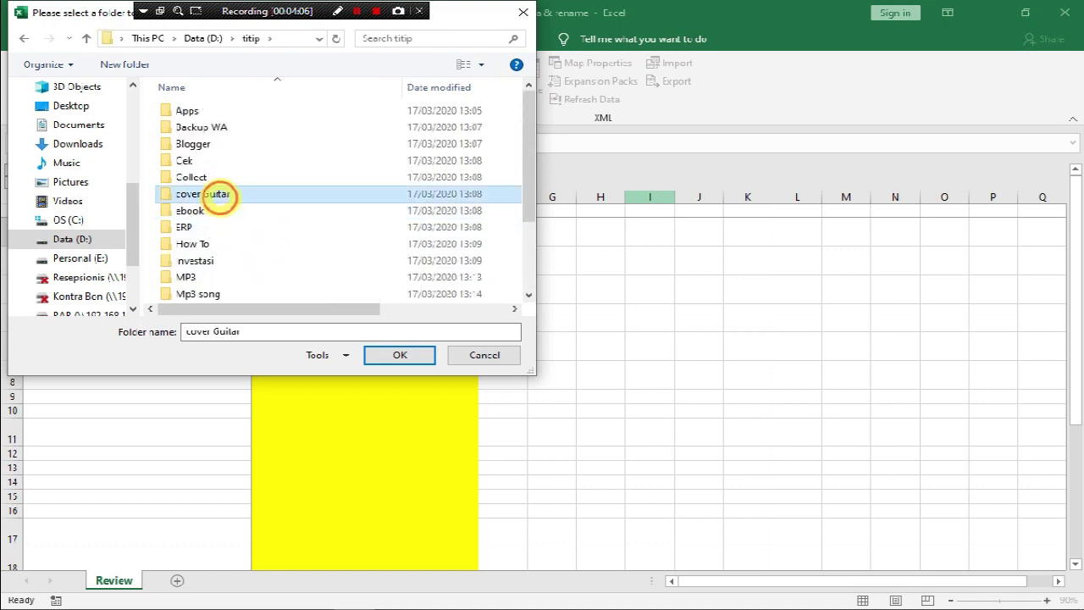
pyautogui.press('t')
pyautogui.press('t')
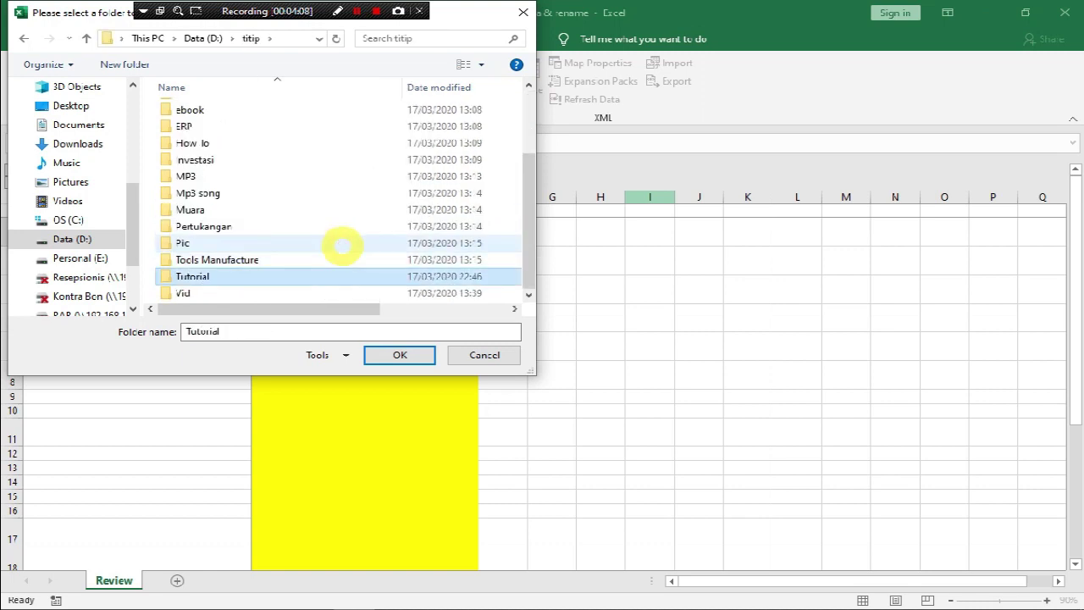
pyautogui.press('Return')
# - Select the Test File folder under Excel > Versi Coffee and load its file names into the Review sheet
pyautogui.click(216, 161)
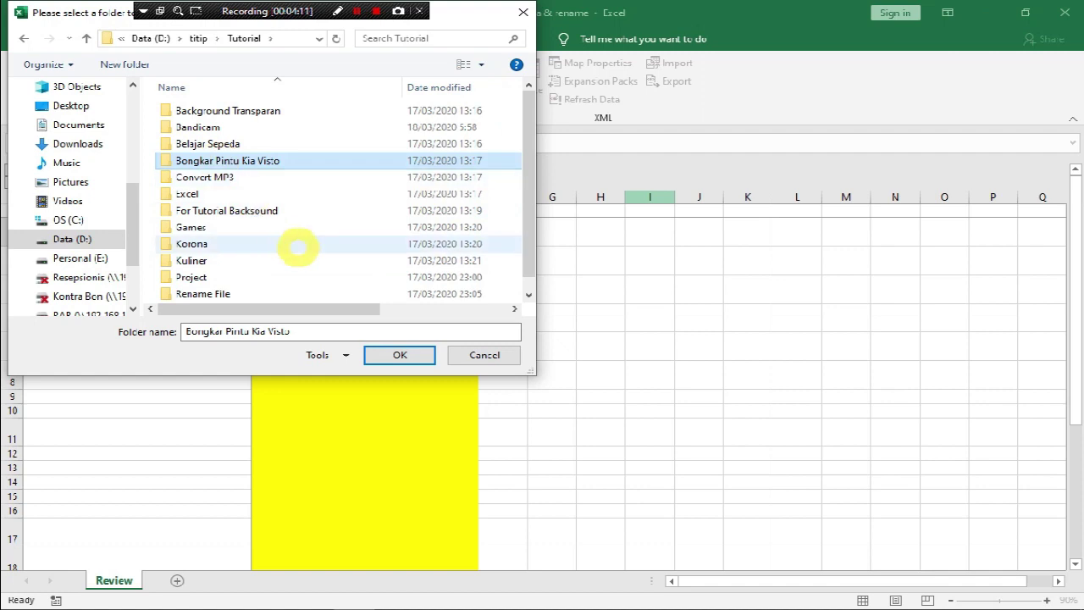
pyautogui.press('Down')
pyautogui.press('Down')
pyautogui.press('Return')
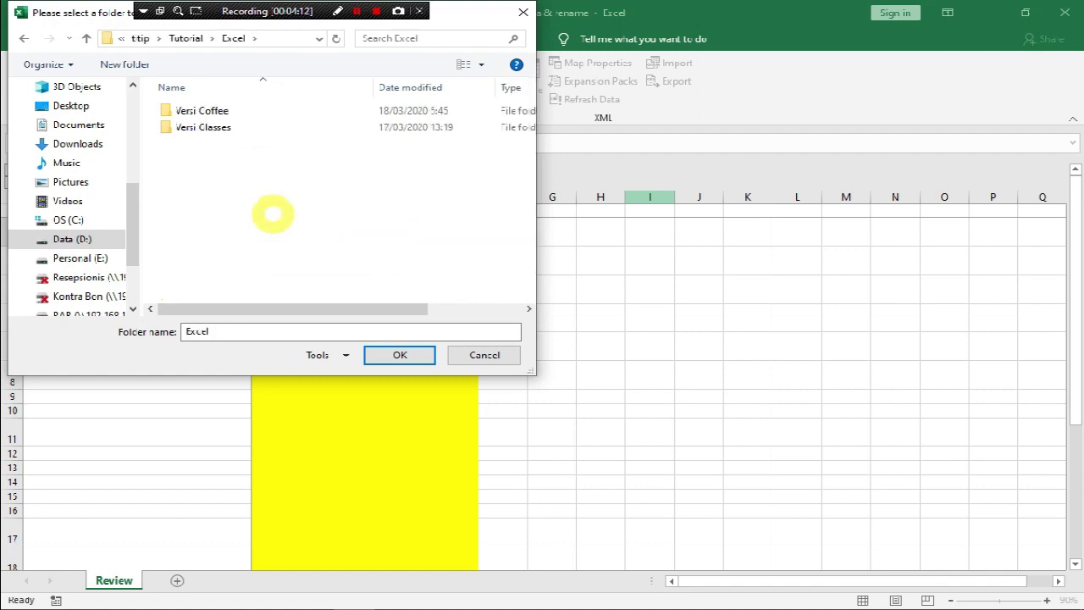
pyautogui.click(214, 110)
pyautogui.doubleClick(216, 110)
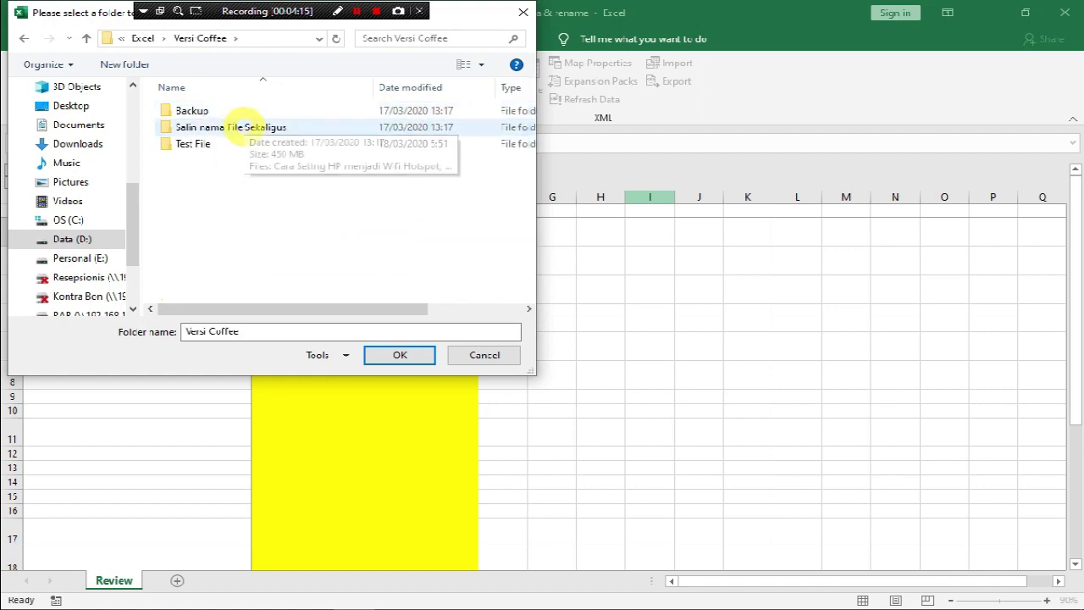
pyautogui.click(190, 142)
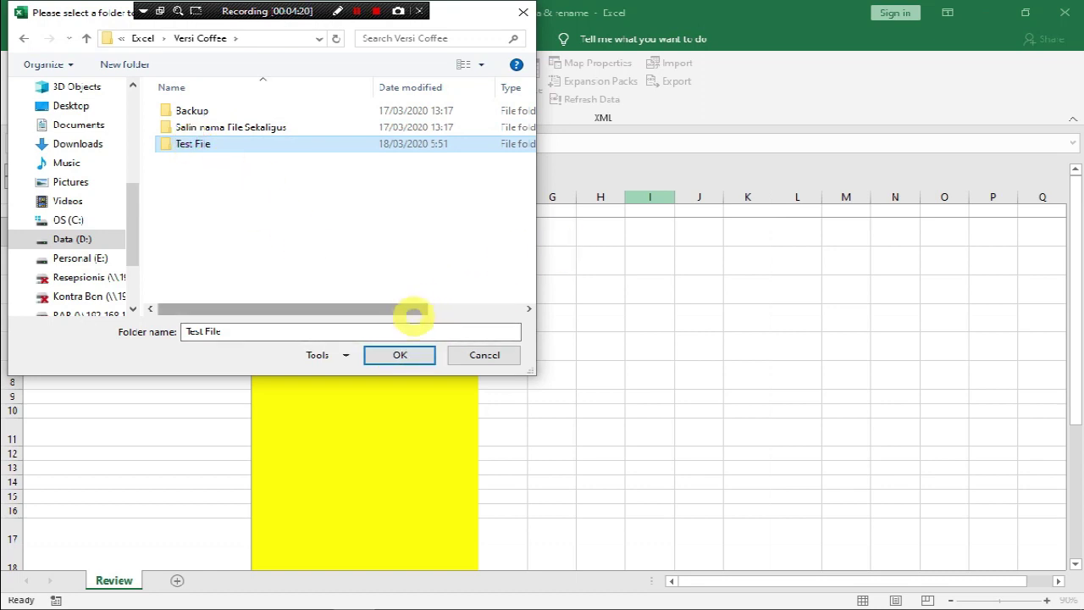
pyautogui.click(401, 355)
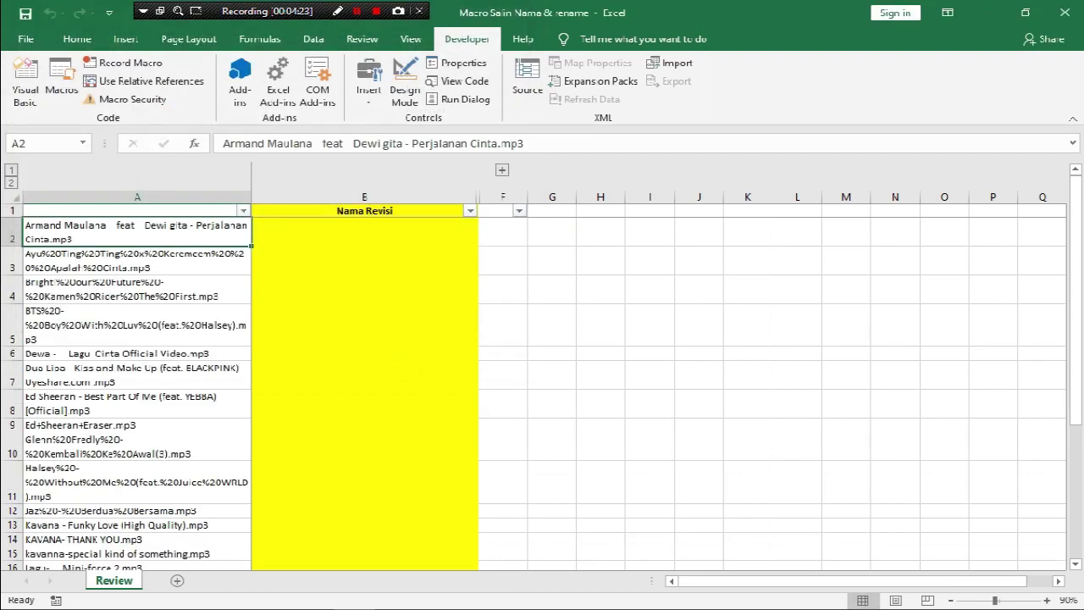
pyautogui.click(273, 231)
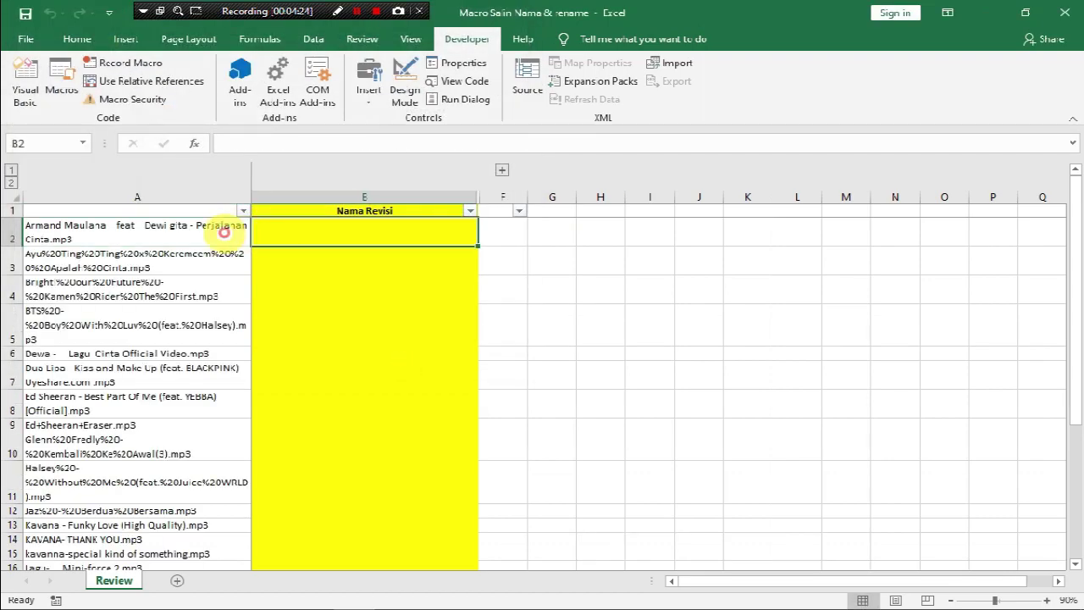
pyautogui.doubleClick(223, 232)
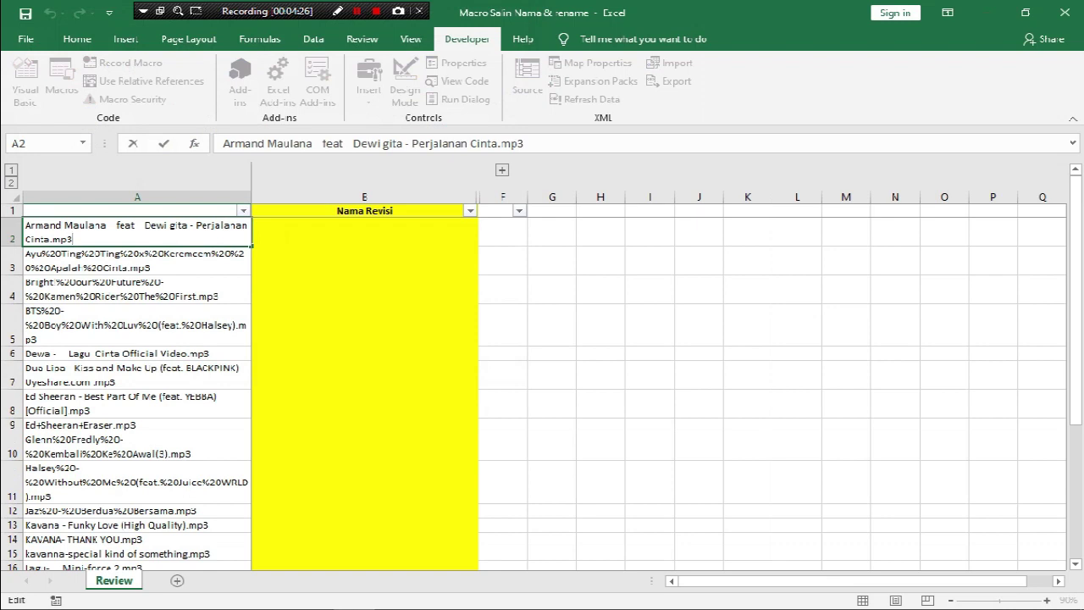
pyautogui.press('Escape')
pyautogui.press('Up')
pyautogui.press('Right')
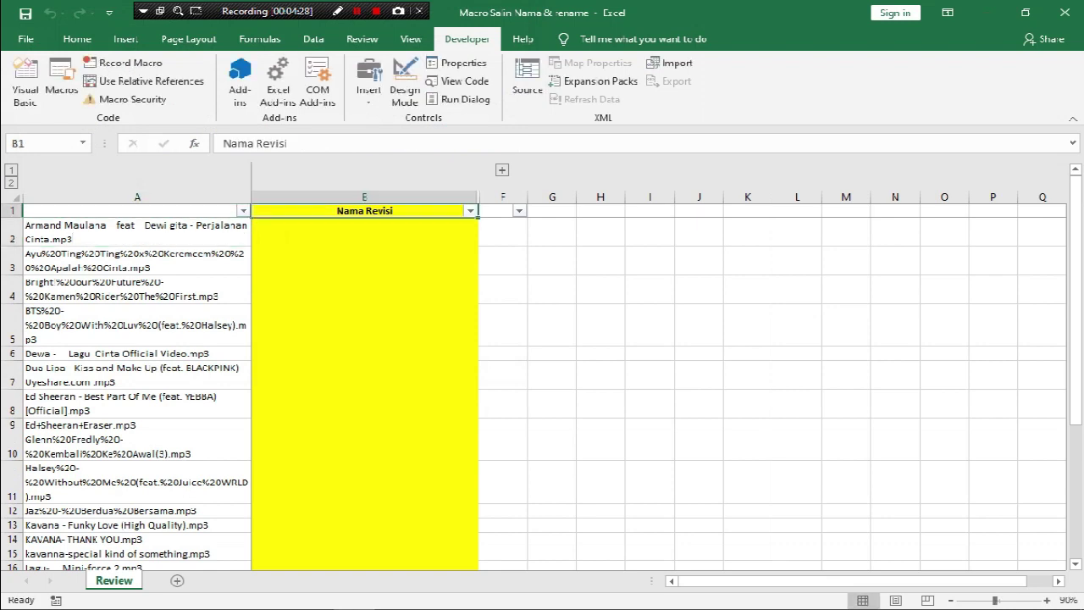
pyautogui.press('Left')
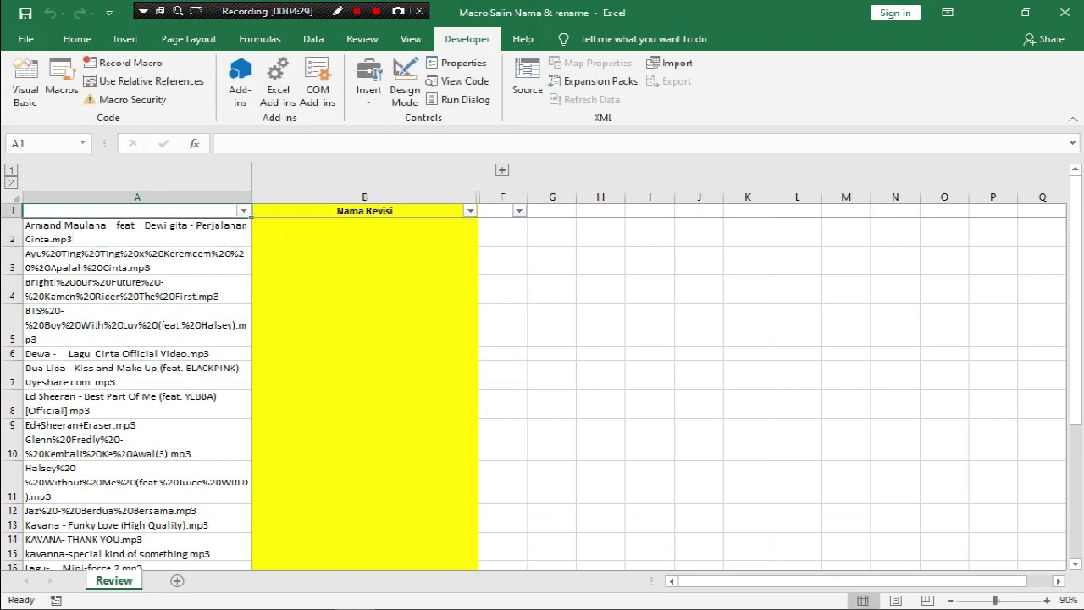
pyautogui.press('Down')
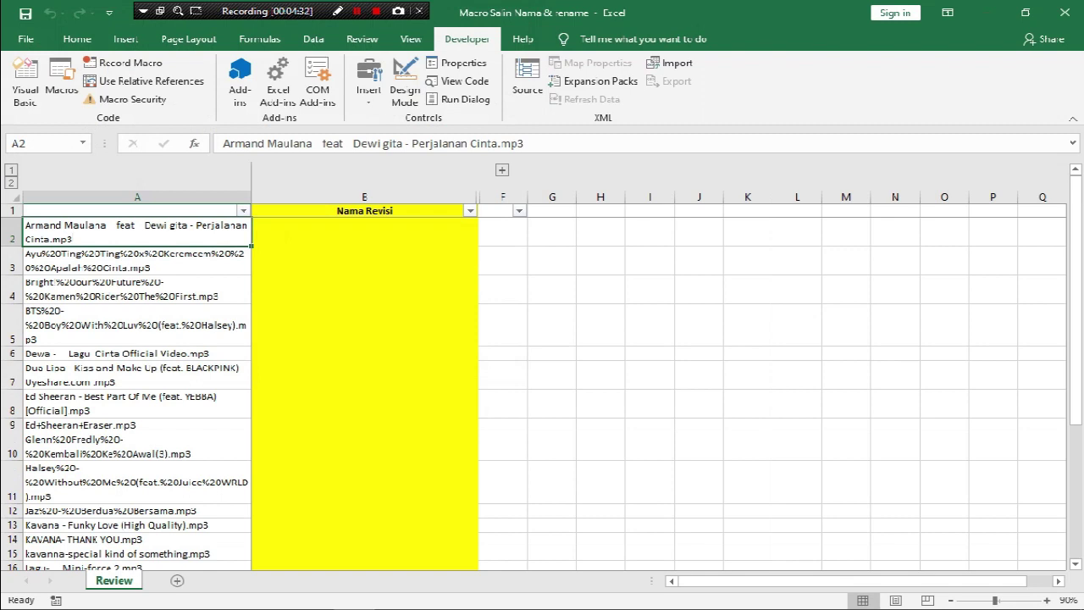
pyautogui.press('Right')
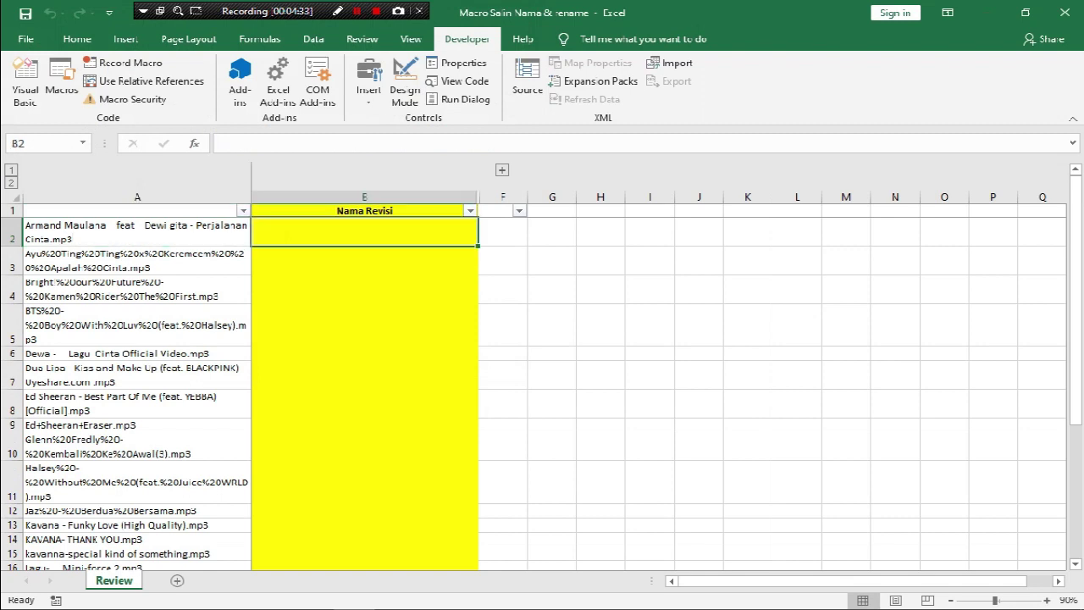
pyautogui.click(228, 236)
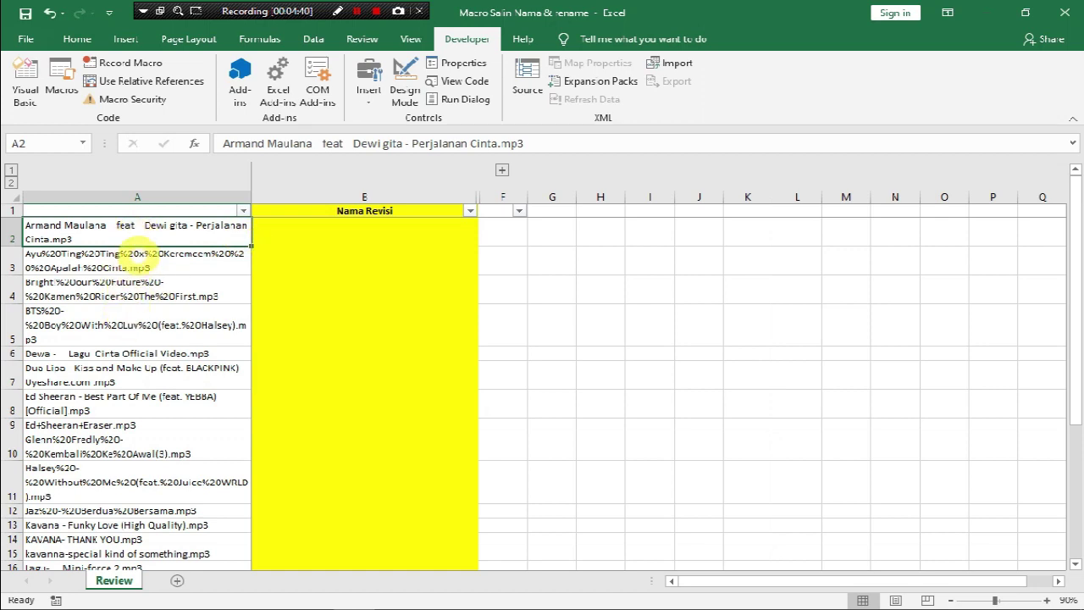
pyautogui.click(274, 236)
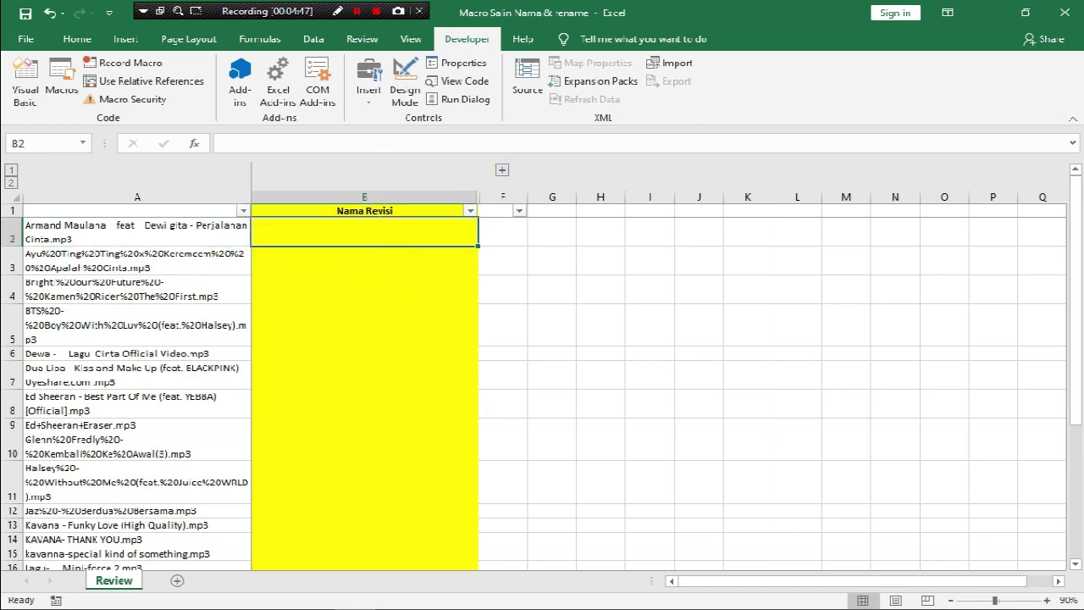
# - Copy the original file name in A3 and paste it as values into B3 of the Nama Revisi column
pyautogui.click(136, 261)
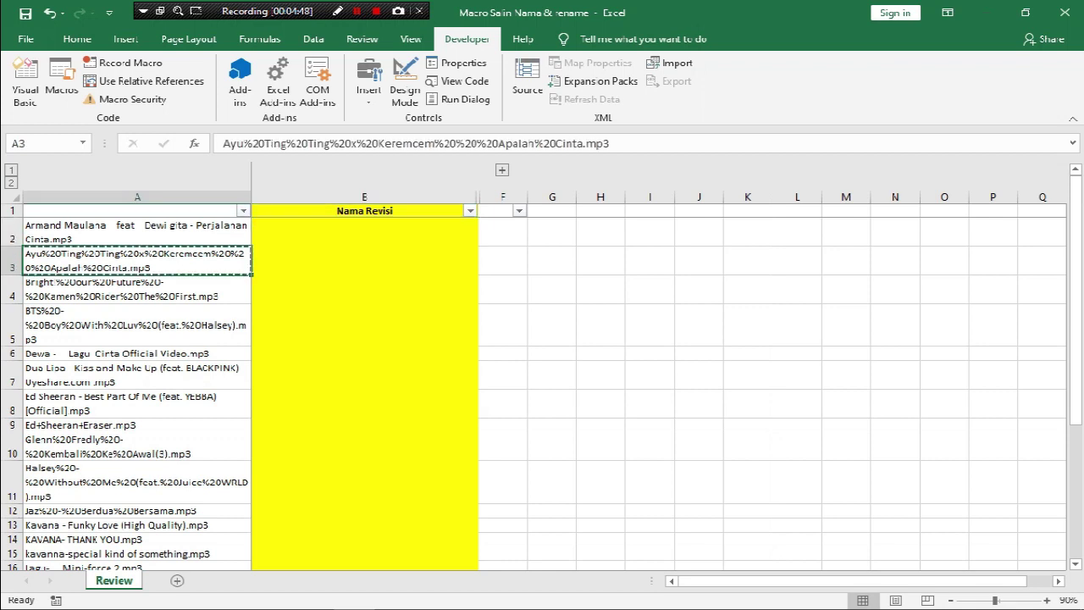
pyautogui.hotkey('ctrl', 'c')
pyautogui.click(330, 264)
pyautogui.rightClick(330, 263)
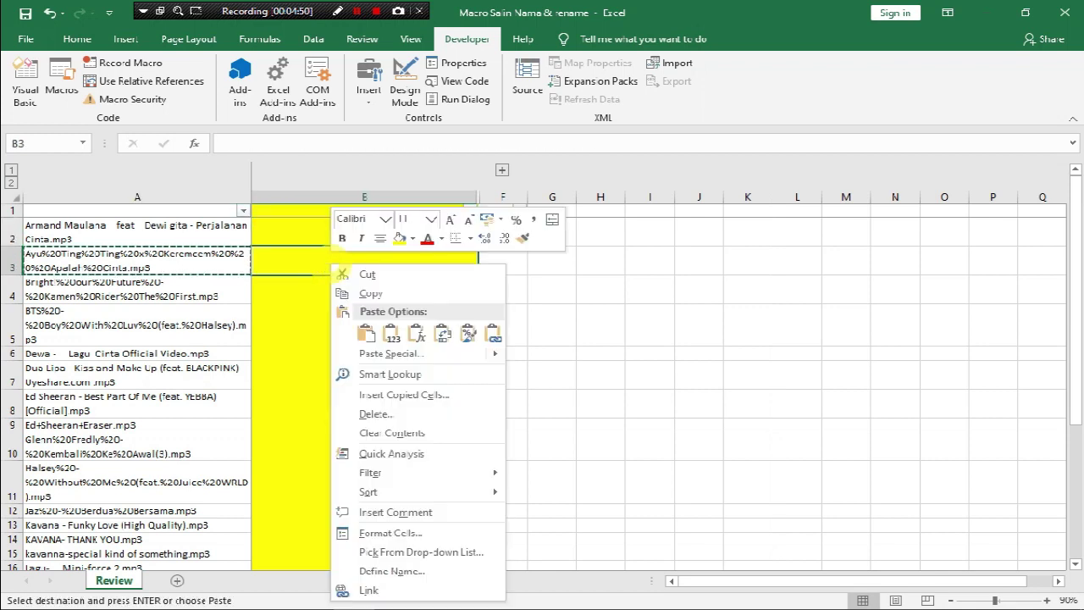
pyautogui.click(392, 334)
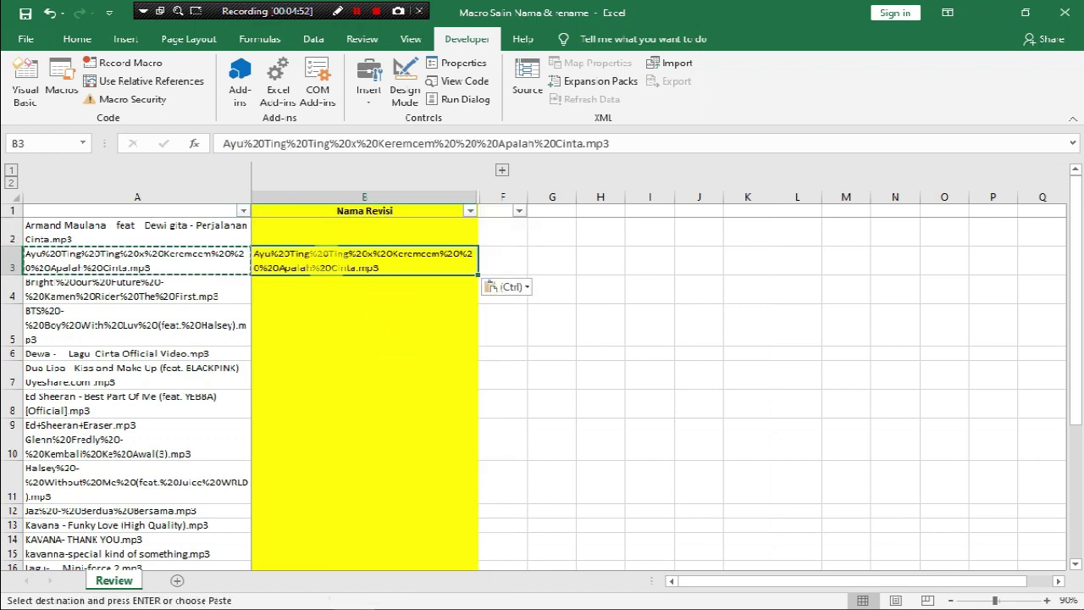
# - Replace the %20 codes in B3 with spaces so the name reads "Ayu Ting Ting x2 Keremcem Apalah Cinta.mp3"
pyautogui.doubleClick(290, 260)
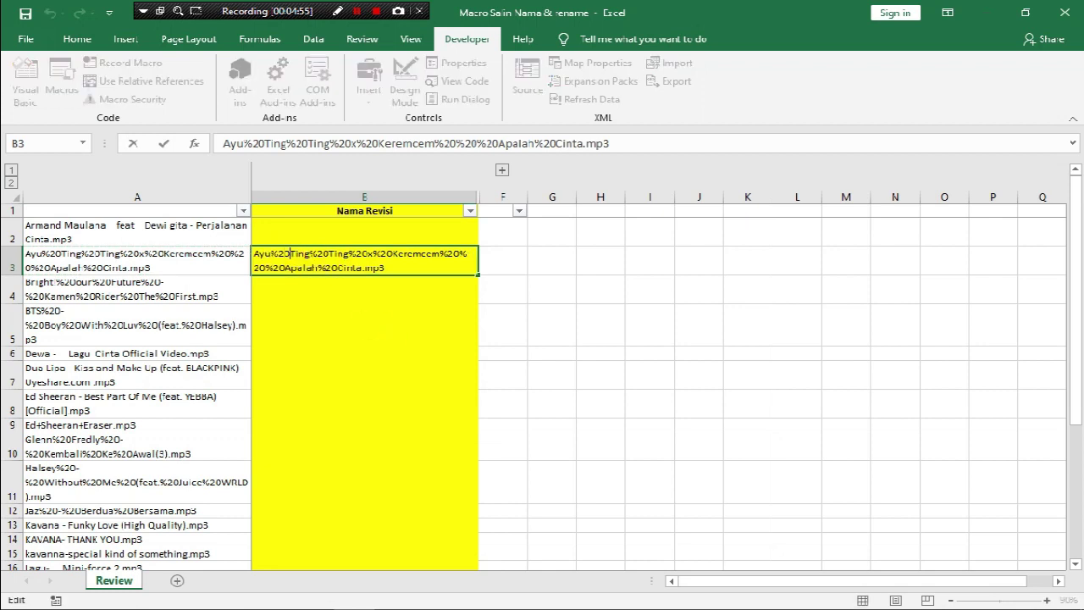
pyautogui.press('BackSpace')
pyautogui.press('BackSpace')
pyautogui.press('BackSpace')
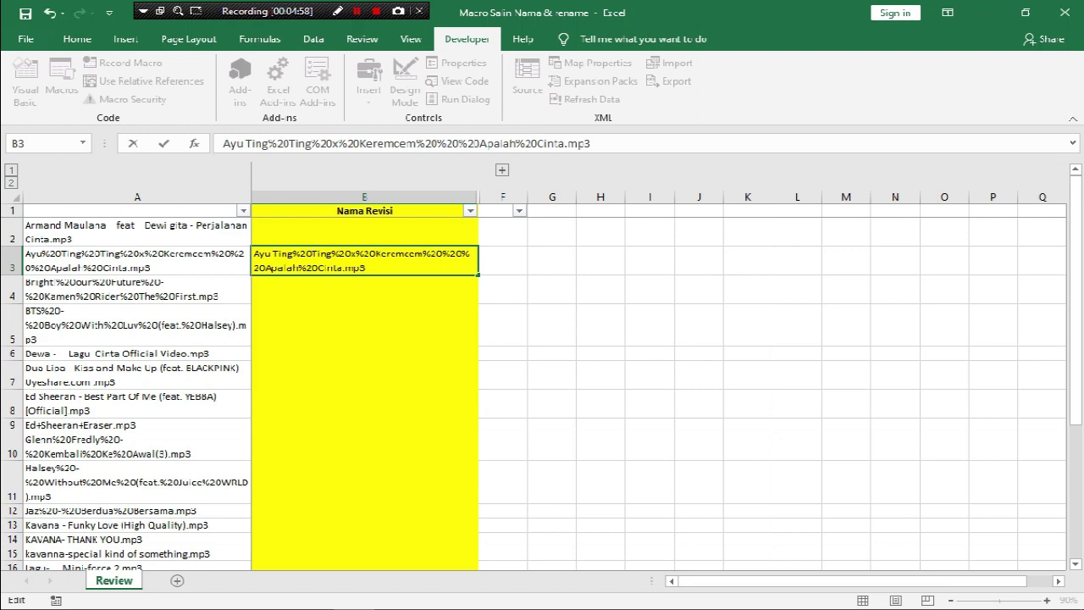
pyautogui.press('BackSpace')
pyautogui.press('BackSpace')
pyautogui.press('BackSpace')
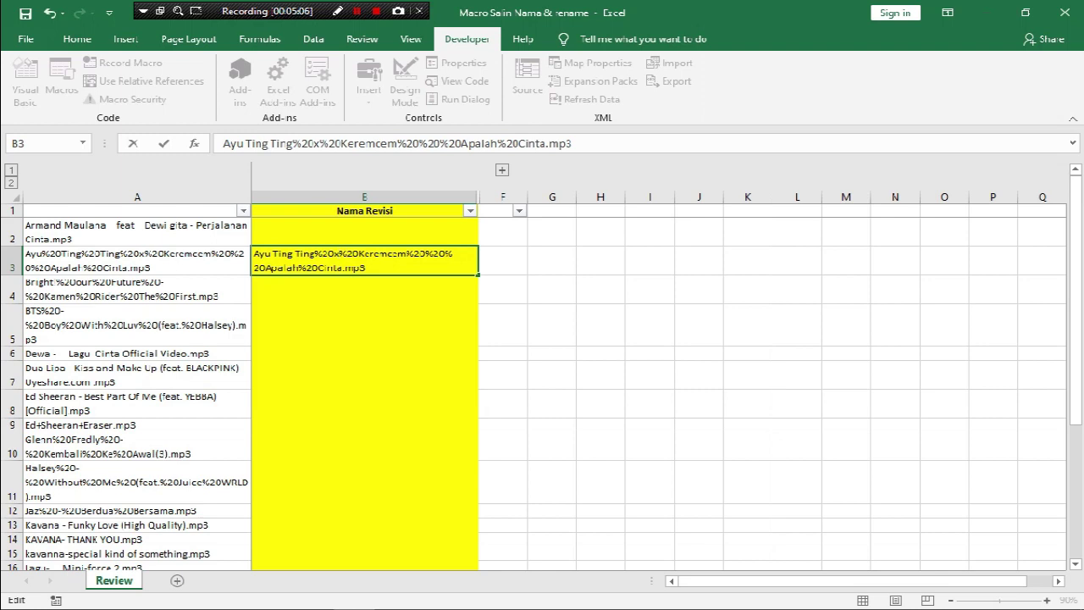
pyautogui.press('BackSpace')
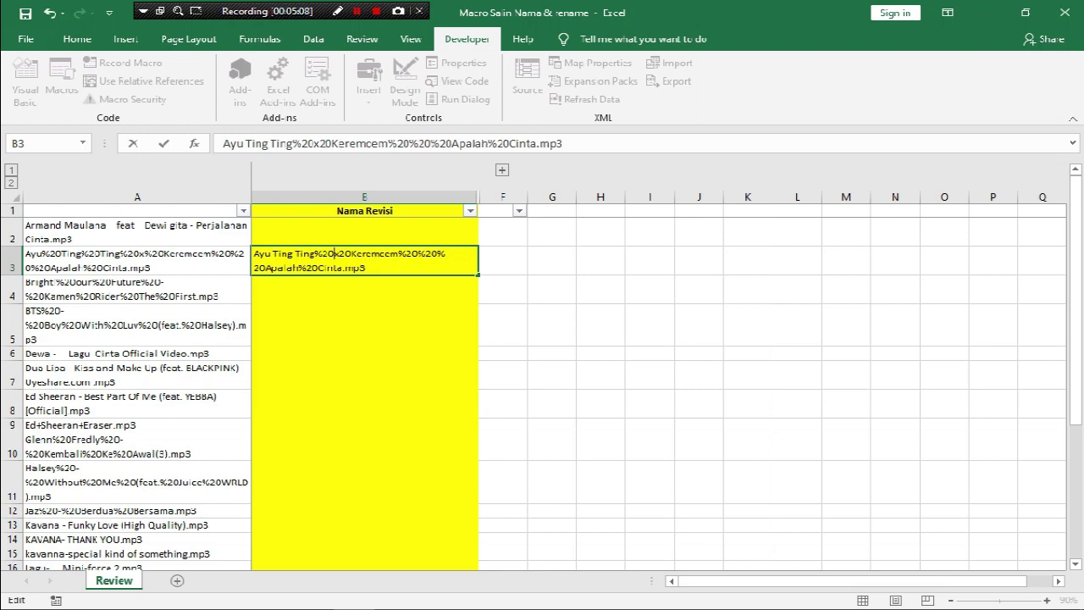
pyautogui.press('BackSpace')
pyautogui.press('BackSpace')
pyautogui.press('BackSpace')
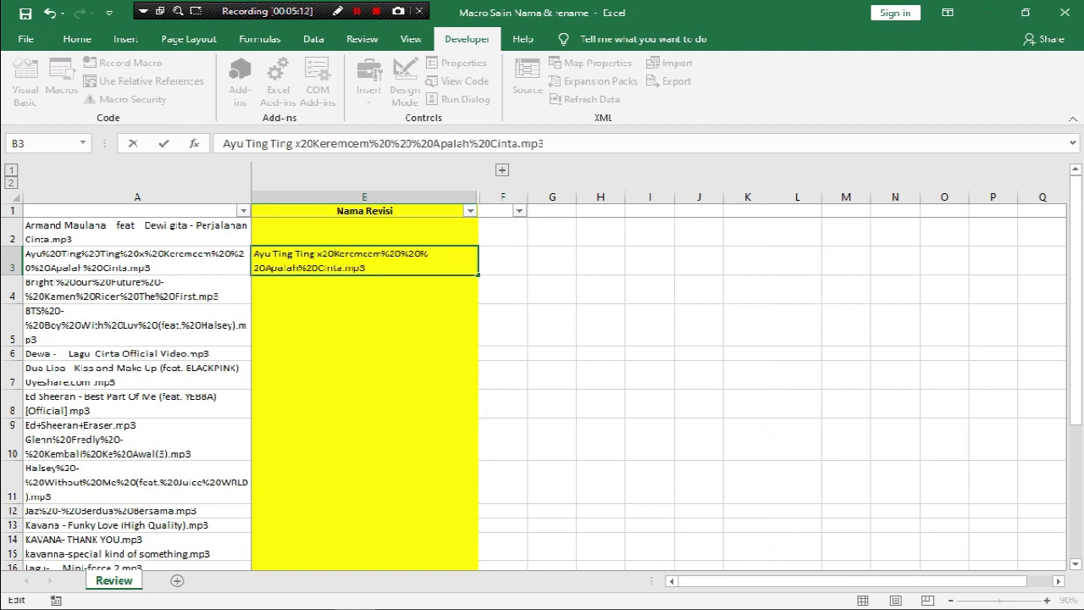
pyautogui.press('BackSpace')
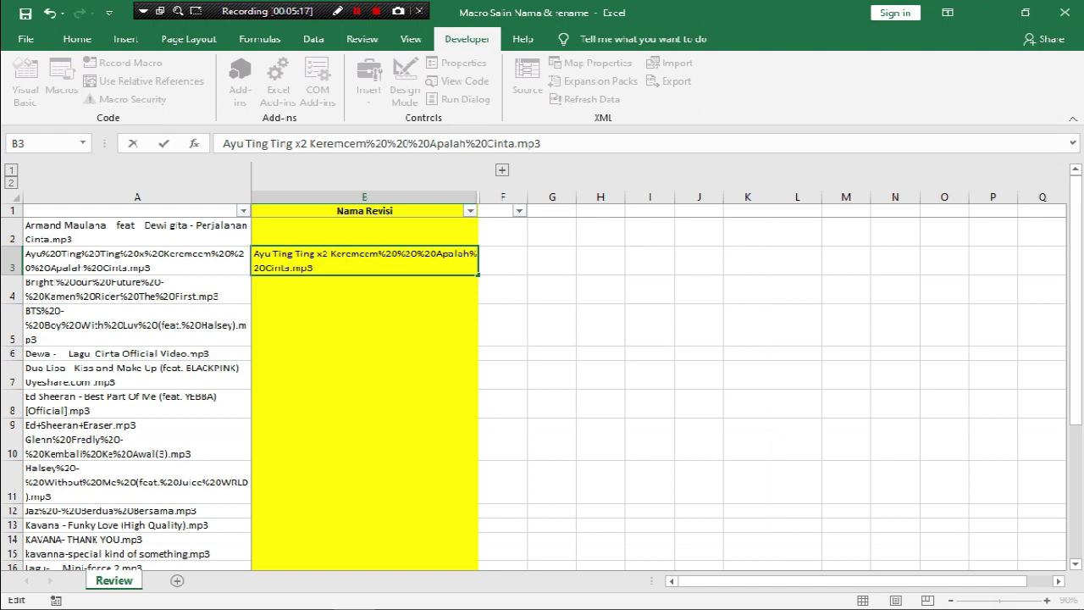
pyautogui.press('BackSpace')
pyautogui.press('BackSpace')
pyautogui.press('BackSpace')
pyautogui.press('BackSpace')
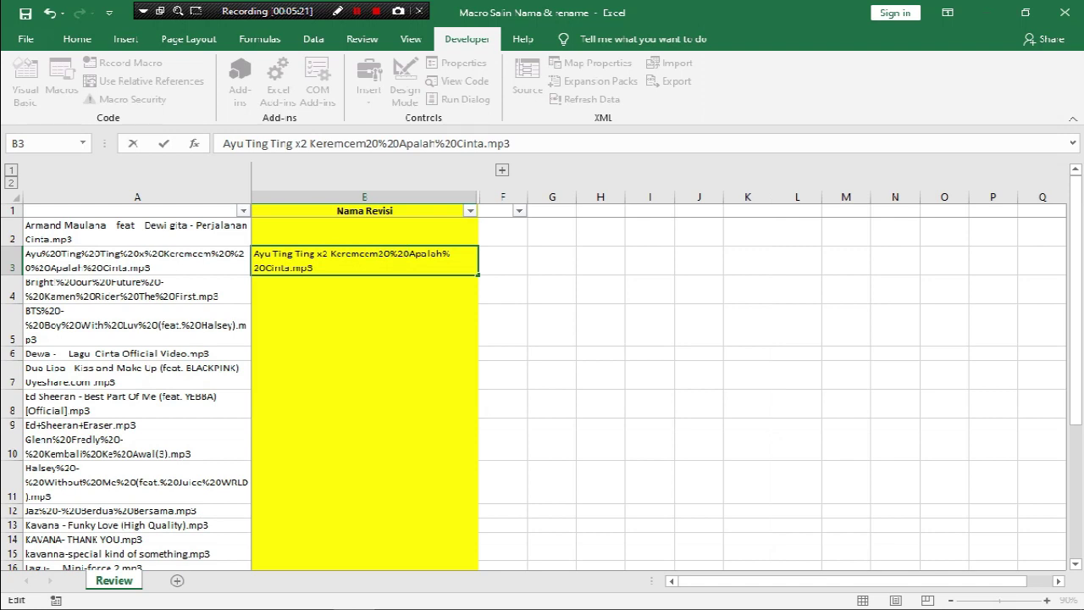
pyautogui.press('BackSpace')
pyautogui.press('BackSpace')
pyautogui.press('BackSpace')
pyautogui.press('BackSpace')
pyautogui.press('BackSpace')
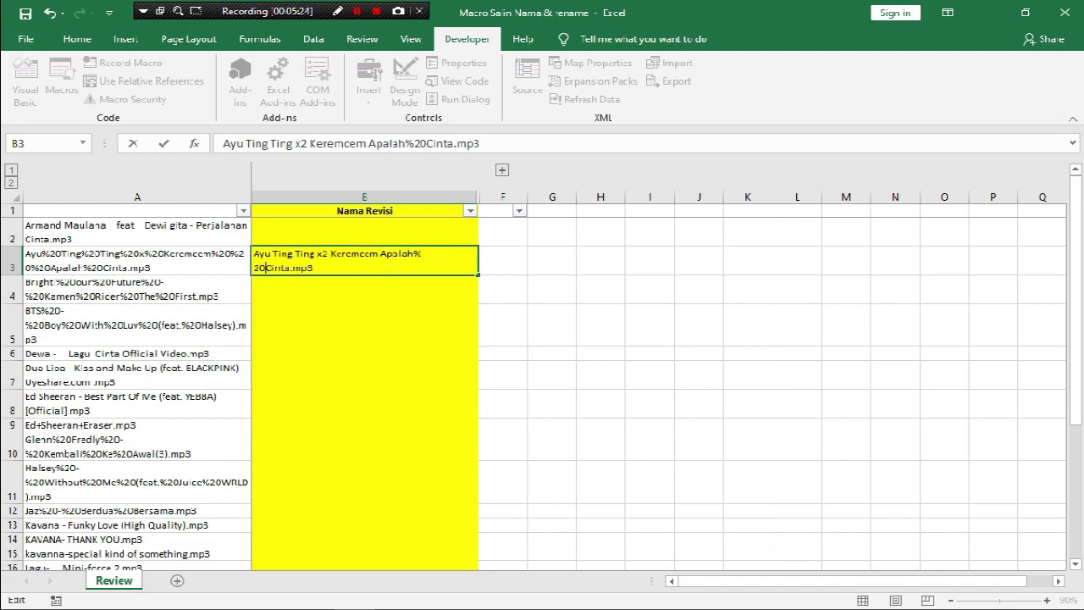
pyautogui.press('BackSpace')
pyautogui.press('BackSpace')
pyautogui.press('BackSpace')
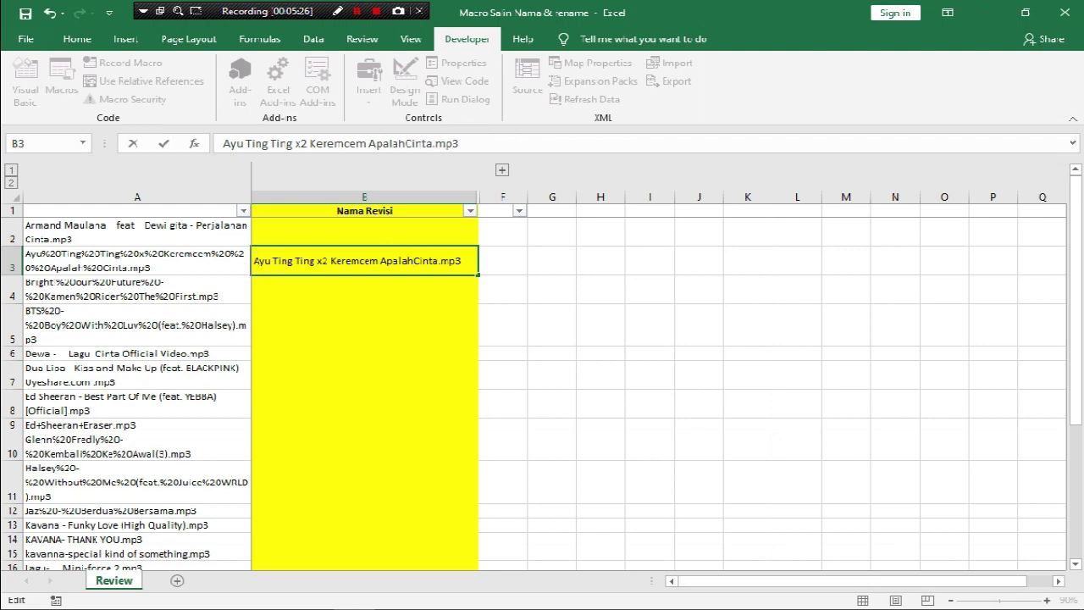
pyautogui.click(551, 325)
pyautogui.click(391, 263)
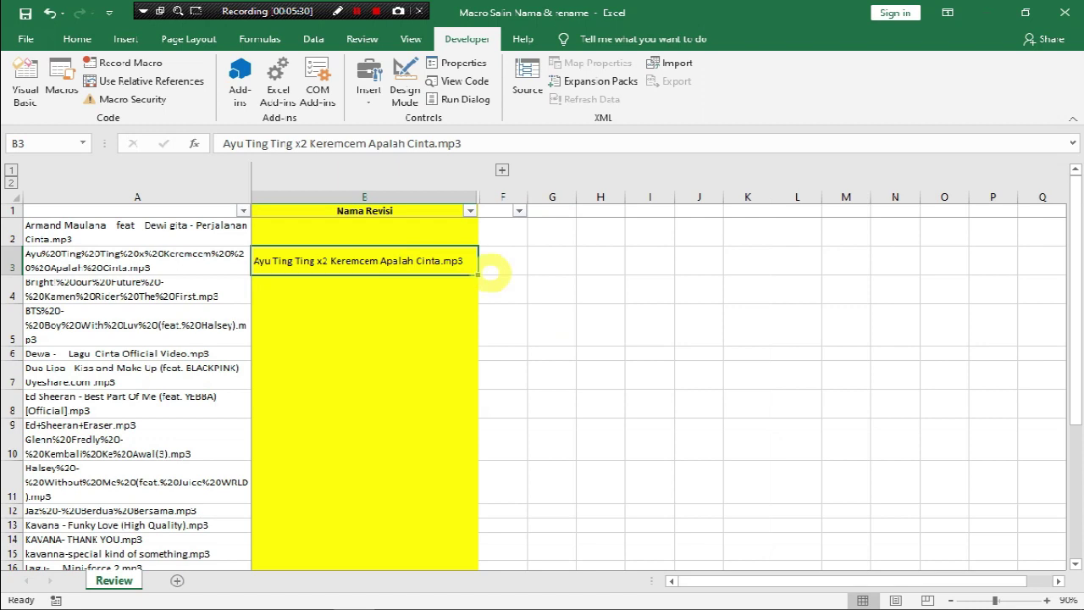
# - Compare the original name in A3 with the revised one in B3, and review the full file list in column A
pyautogui.click(502, 262)
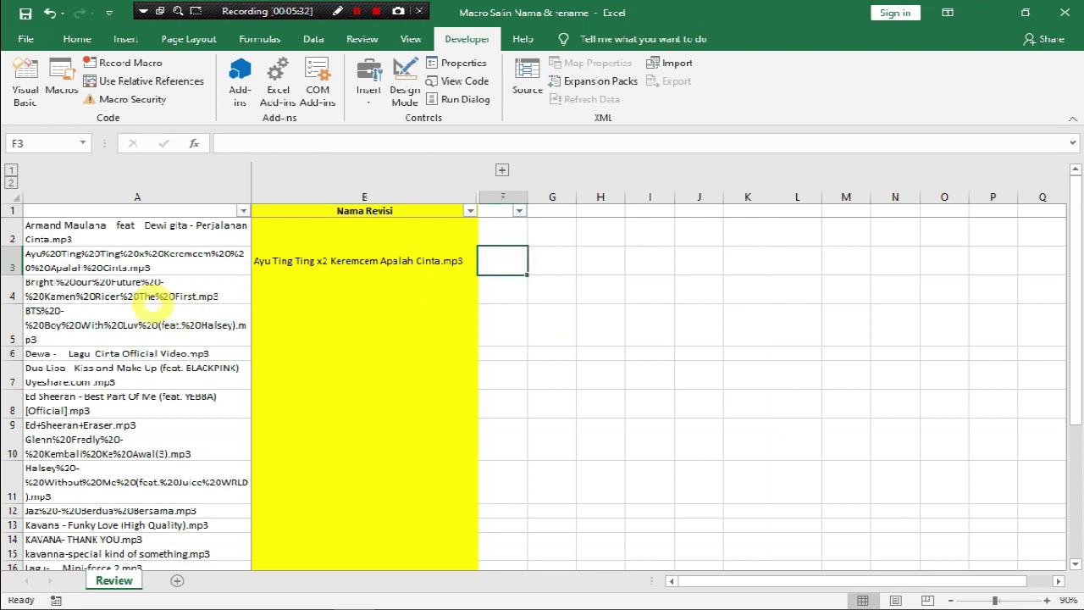
pyautogui.click(110, 270)
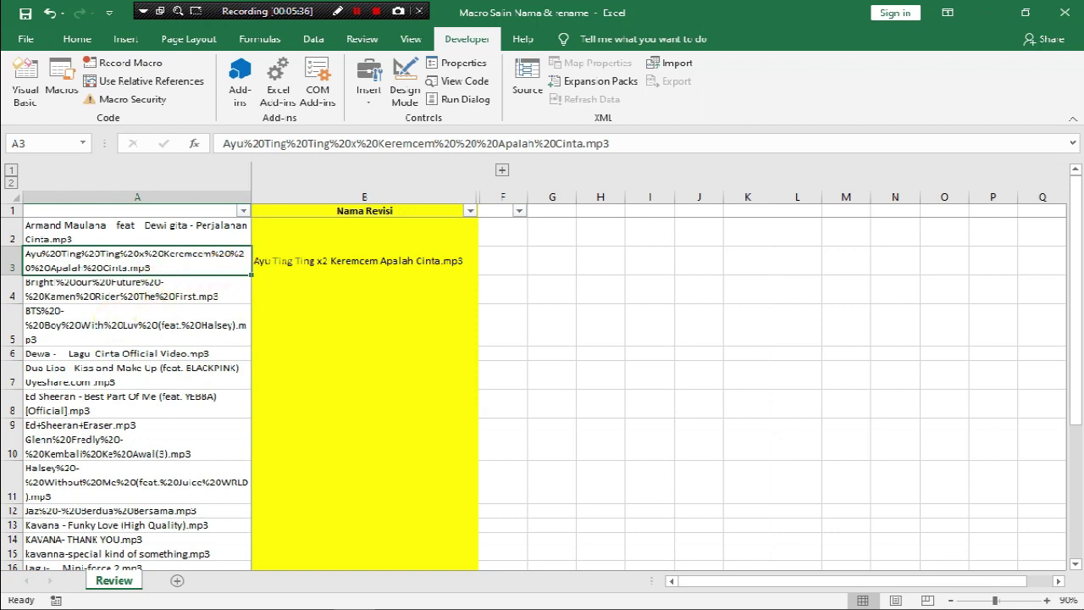
pyautogui.click(300, 264)
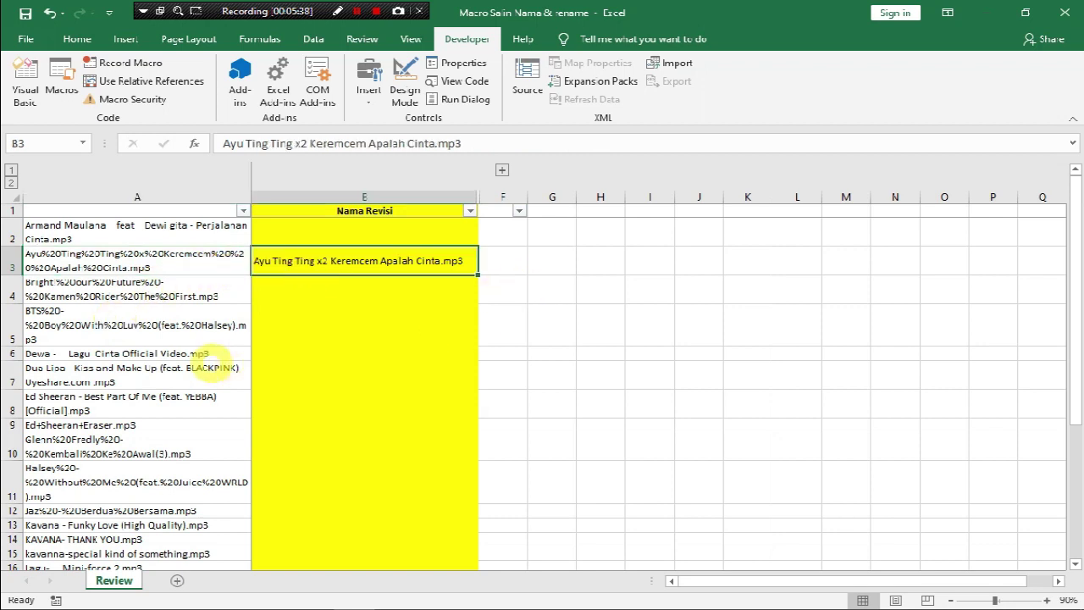
pyautogui.click(117, 240)
pyautogui.hotkey('ctrl', 'shift', 'Down')
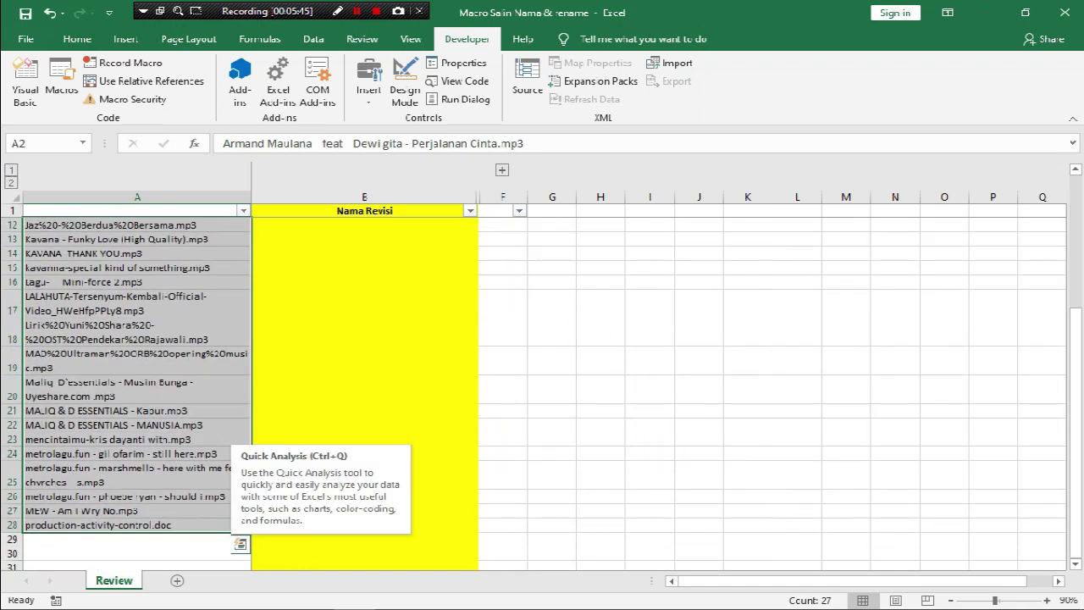
pyautogui.click(403, 362)
pyautogui.click(364, 210)
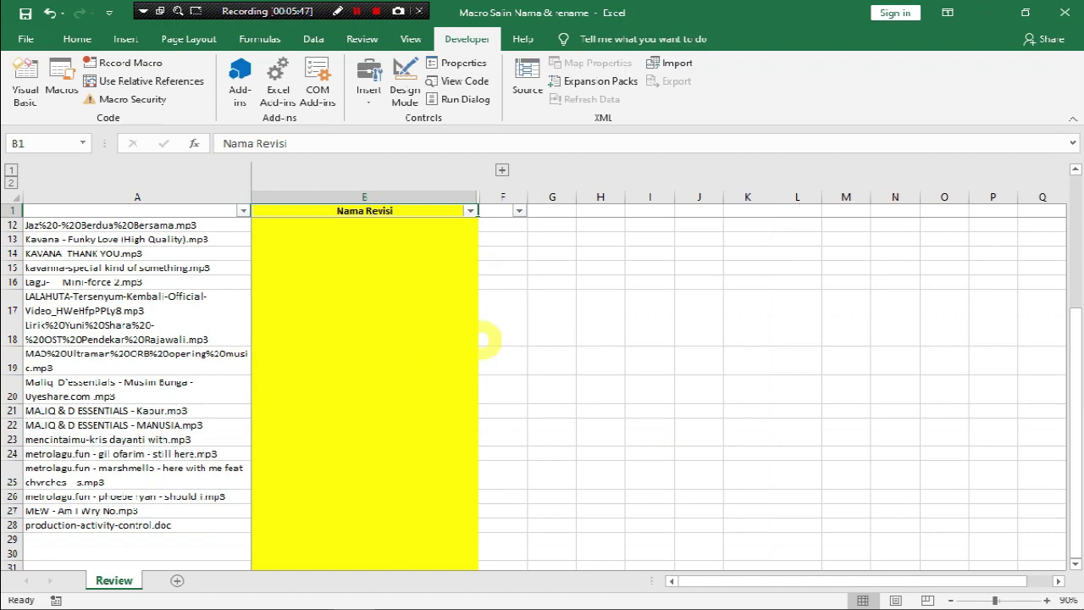
pyautogui.press('Down')
pyautogui.press('Down')
pyautogui.press('Left')
pyautogui.press('Right')
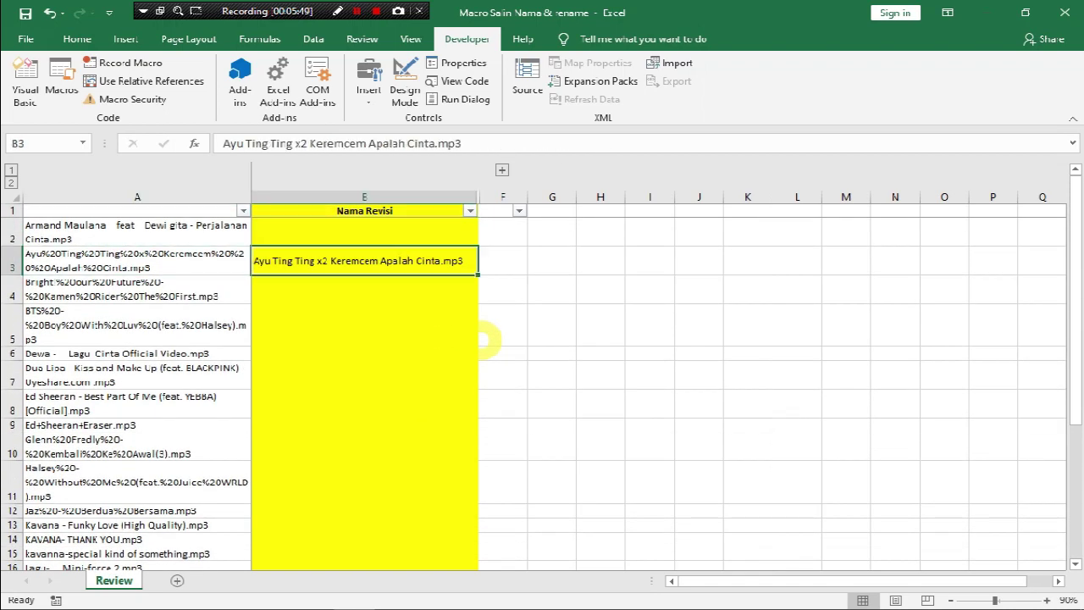
pyautogui.press('Up')
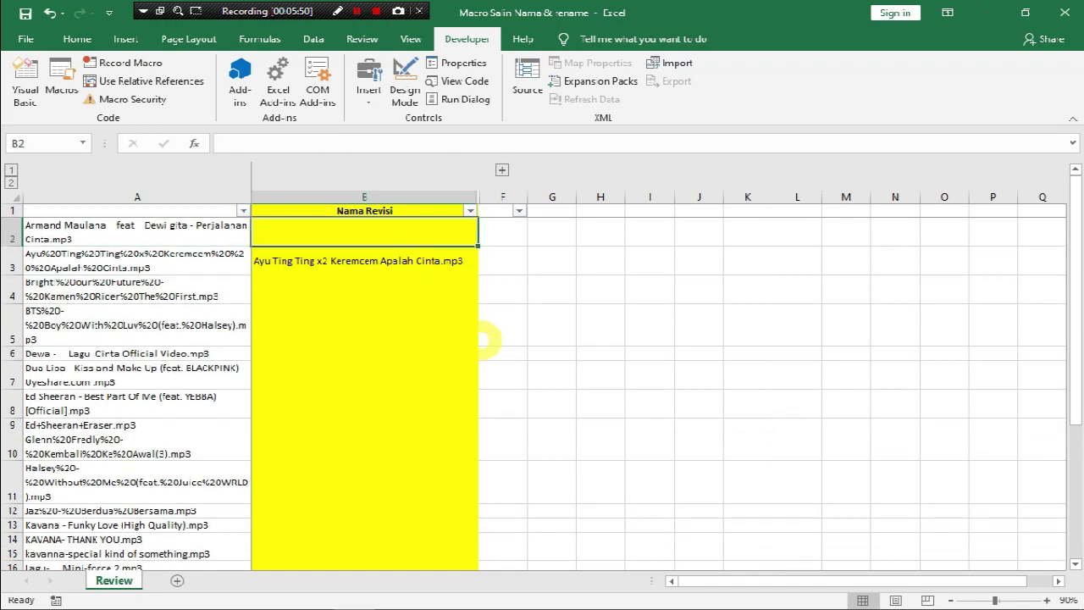
pyautogui.press('Down')
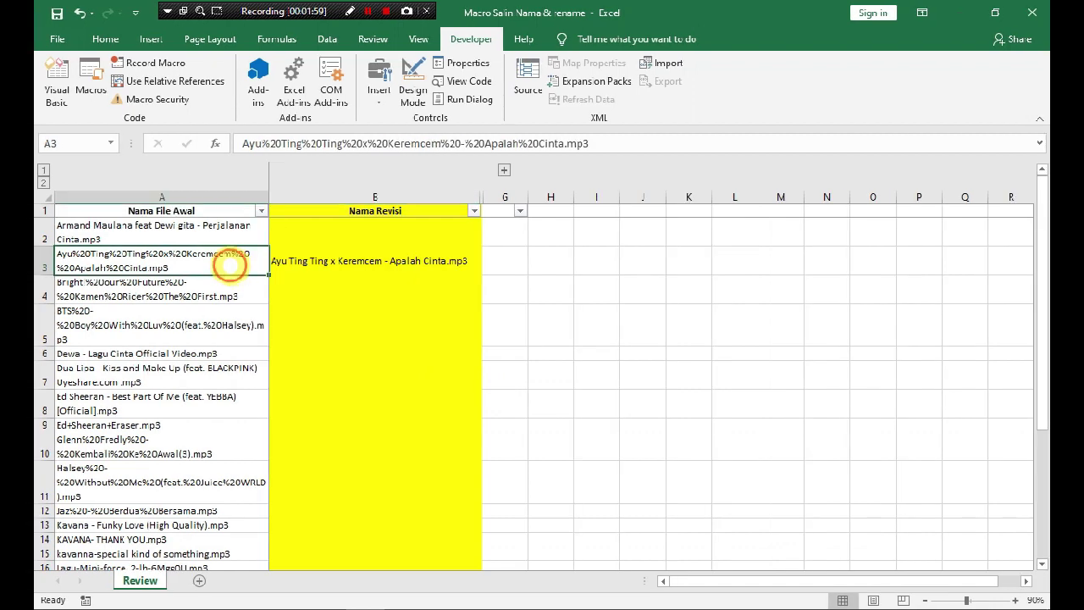
# - Examine the manually revised name in B3 against the next original file name in row 4
pyautogui.click(211, 293)
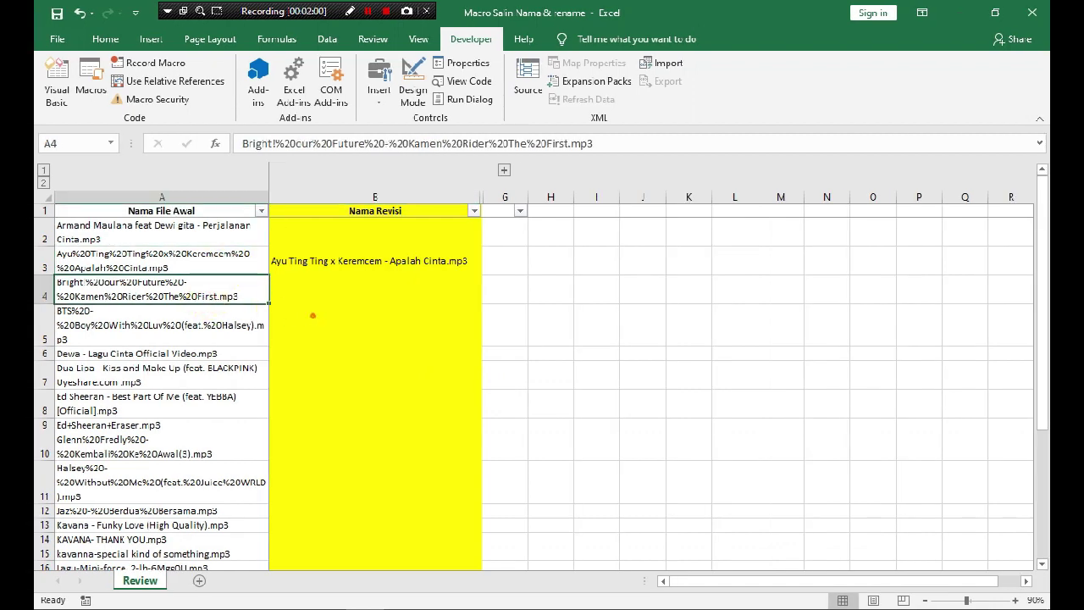
pyautogui.click(323, 309)
pyautogui.press('Up')
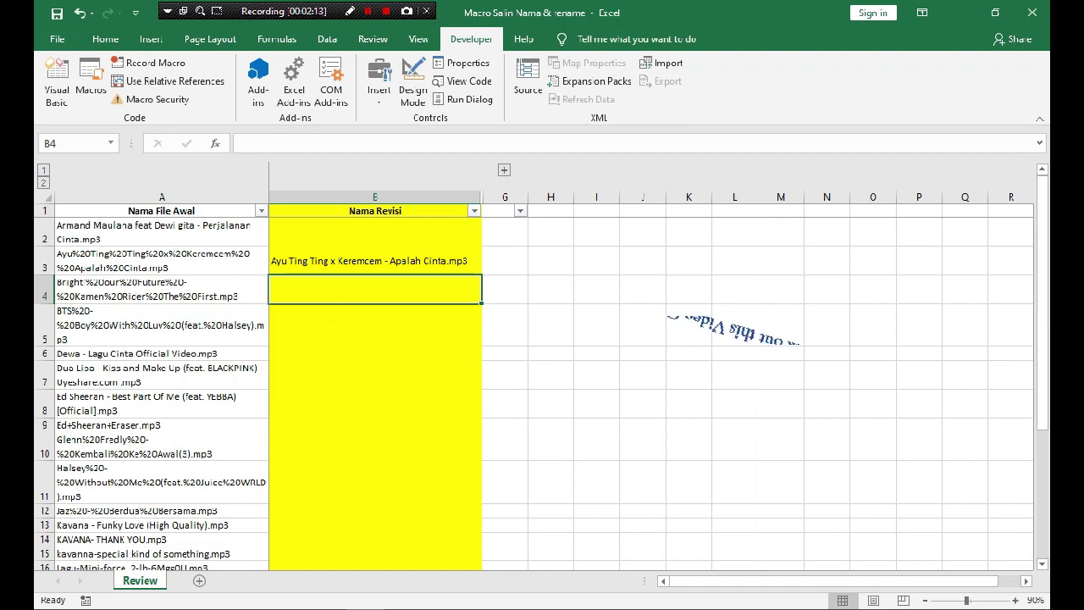
pyautogui.click(530, 262)
pyautogui.click(446, 258)
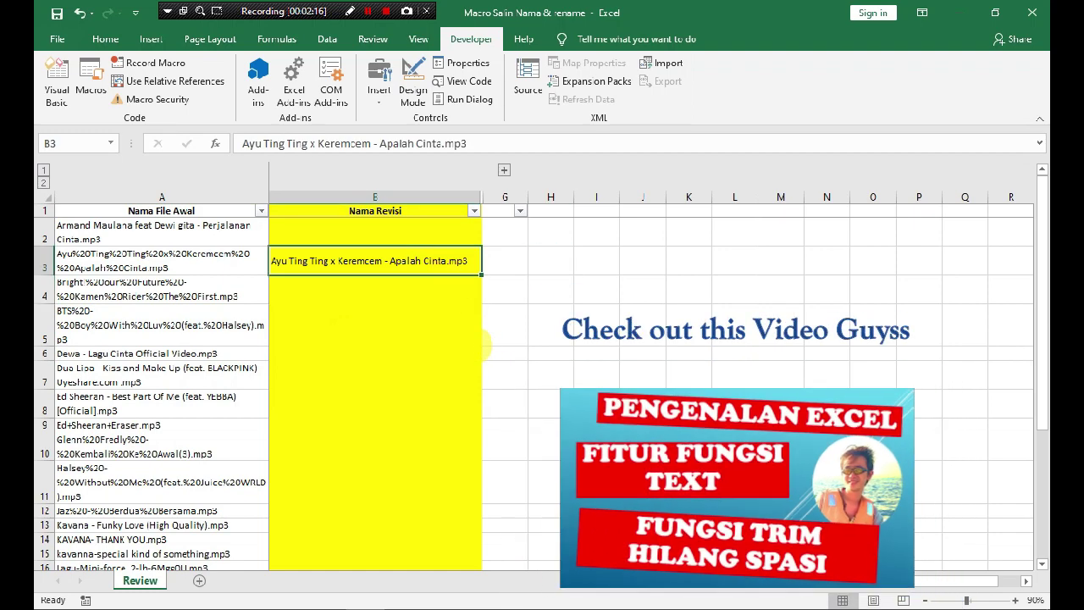
pyautogui.click(416, 298)
pyautogui.click(387, 254)
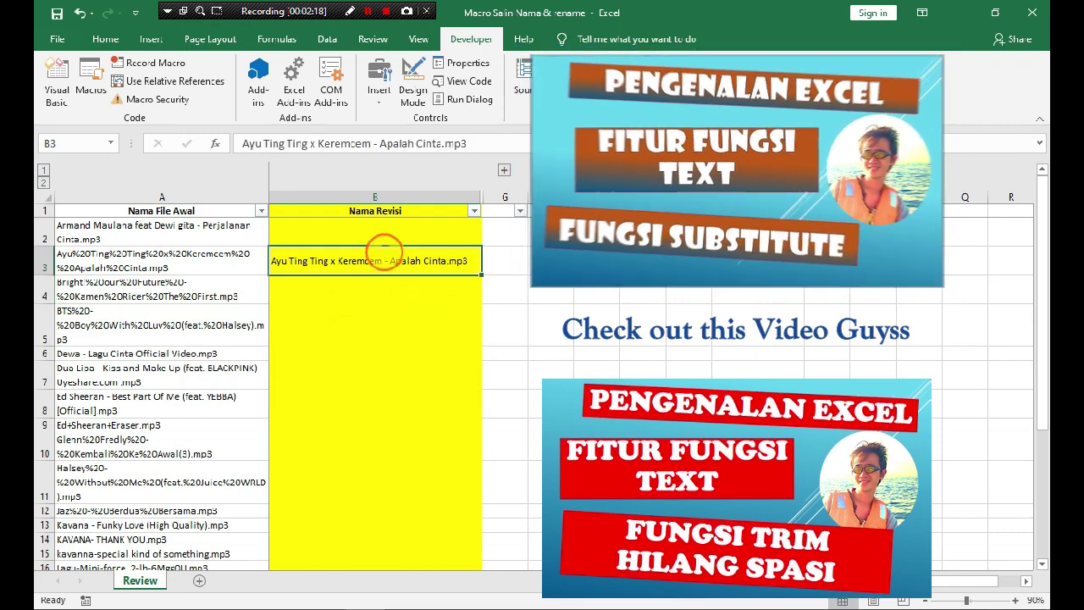
pyautogui.click(299, 286)
pyautogui.click(230, 292)
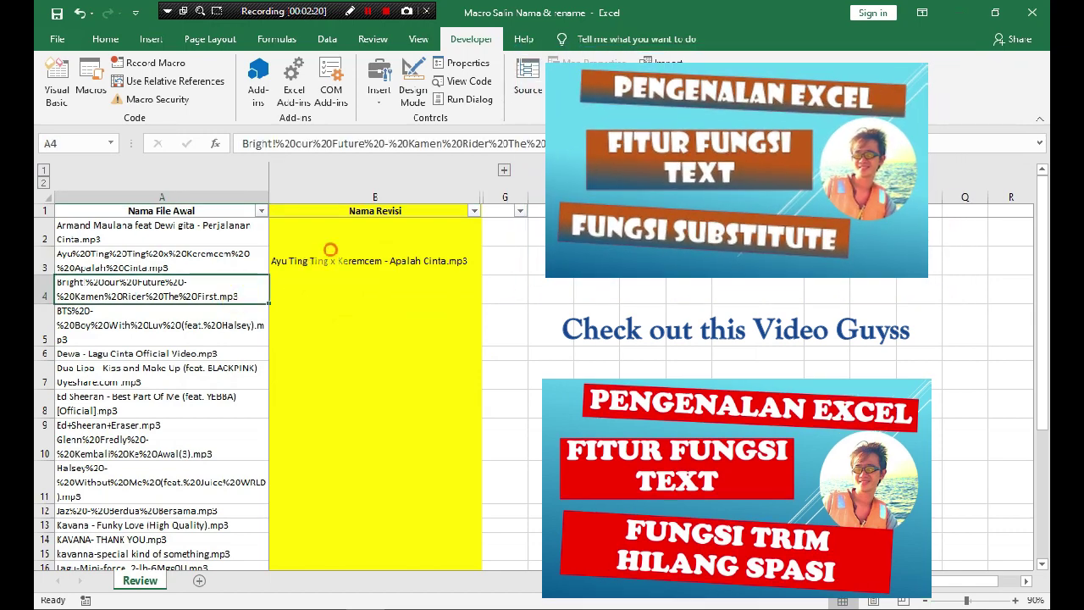
# - Clear the revised name from B3 and expand the collapsed column group after Nama Revisi
pyautogui.click(331, 251)
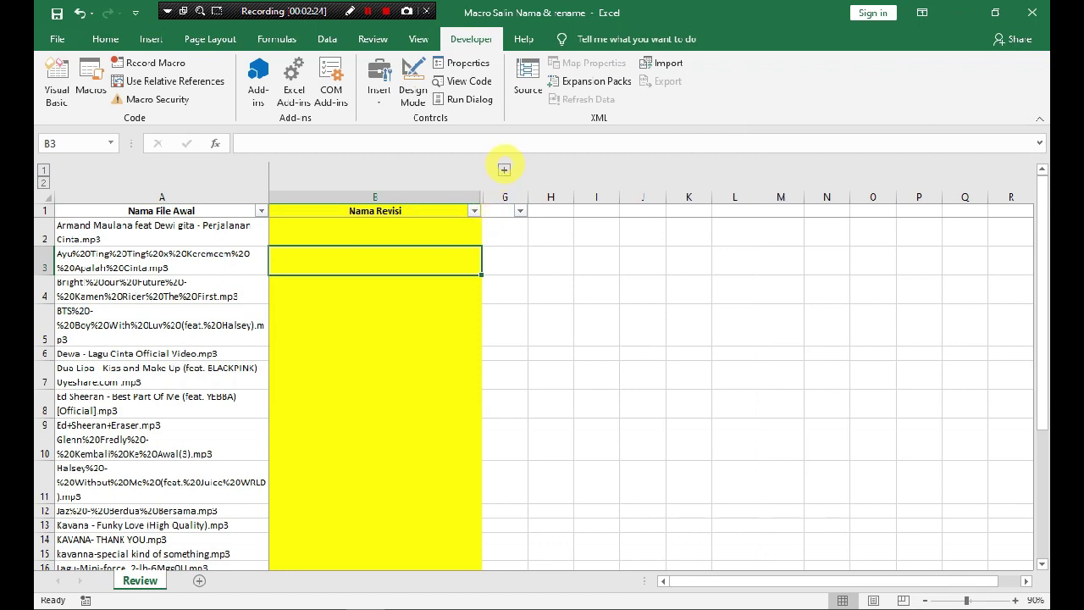
pyautogui.click(504, 169)
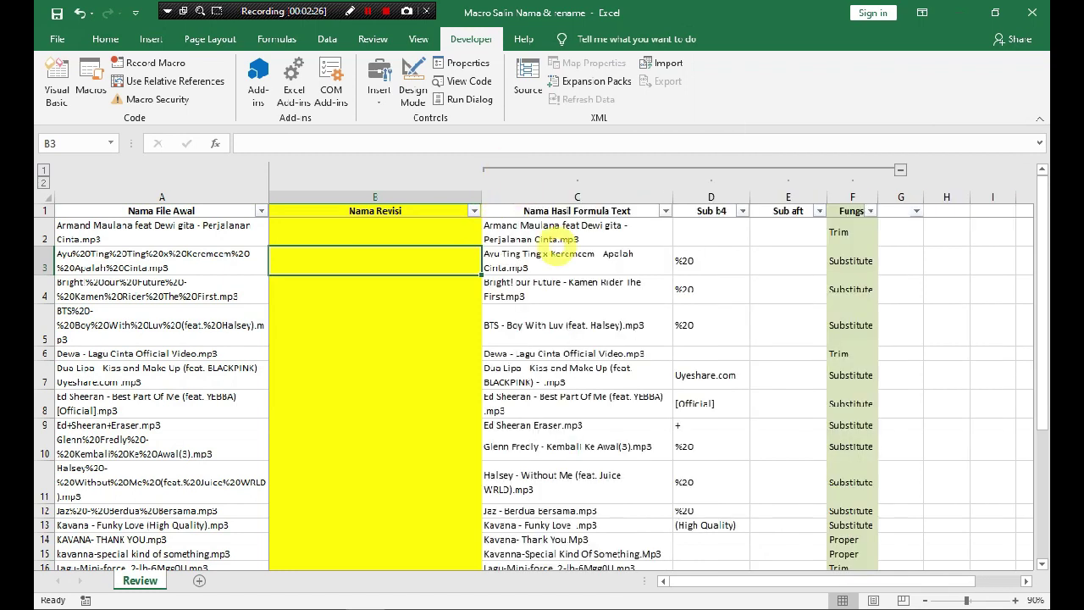
# - Examine the Nama Hasil Formula Text header and the text formulas below it, down to C5
pyautogui.click(513, 227)
pyautogui.doubleClick(500, 211)
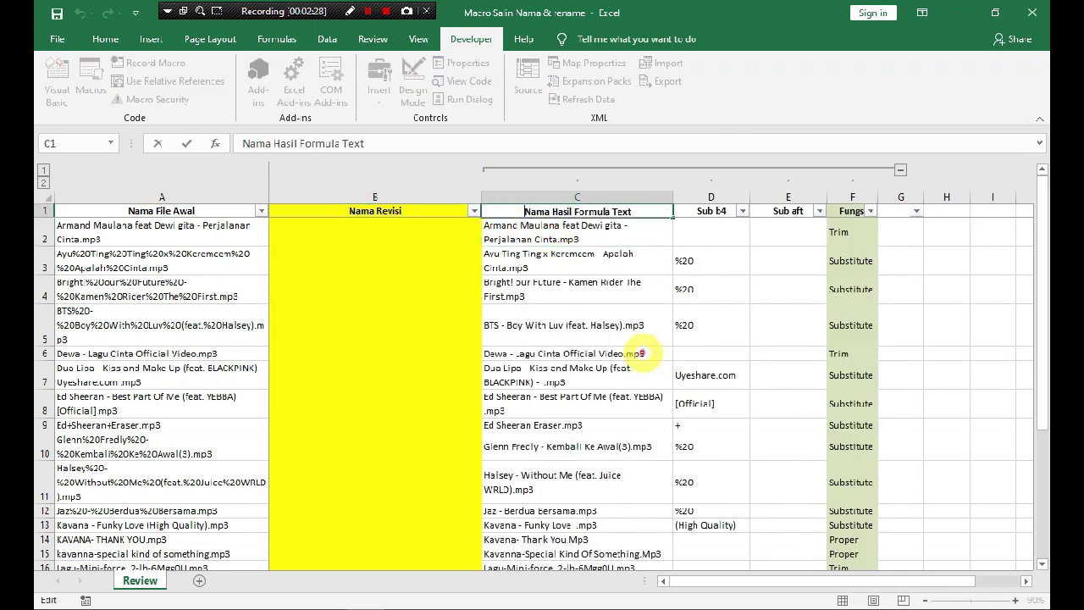
pyautogui.press('Return')
pyautogui.press('Down')
pyautogui.press('Down')
pyautogui.press('Down')
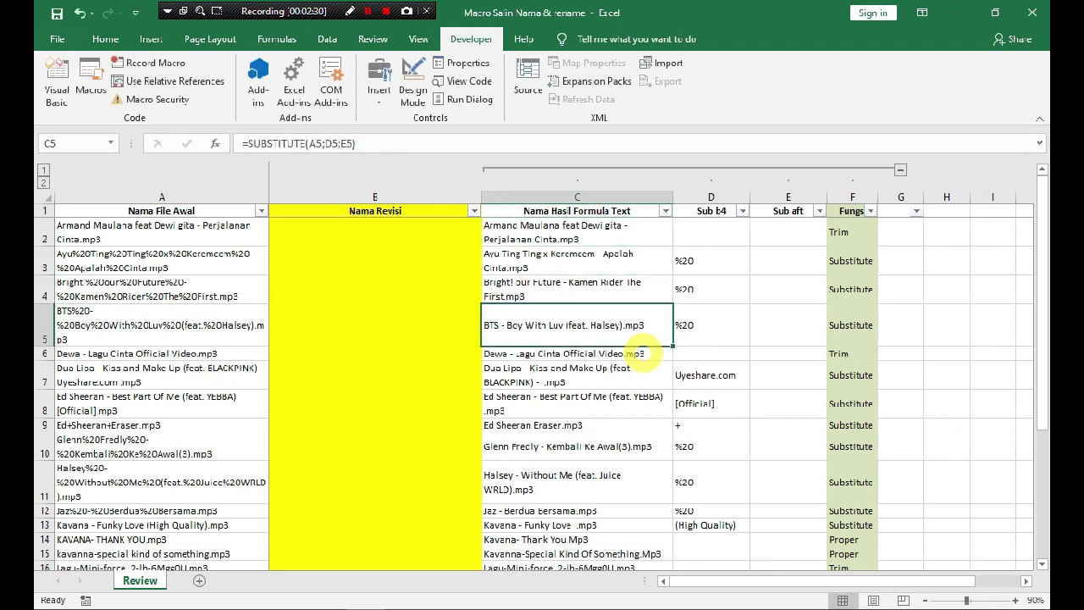
# - Examine the Sub b4 and Sub aft column headers beside Nama Hasil Formula Text
pyautogui.press('Up')
pyautogui.press('Up')
pyautogui.press('Up')
pyautogui.press('Up')
pyautogui.press('Right')
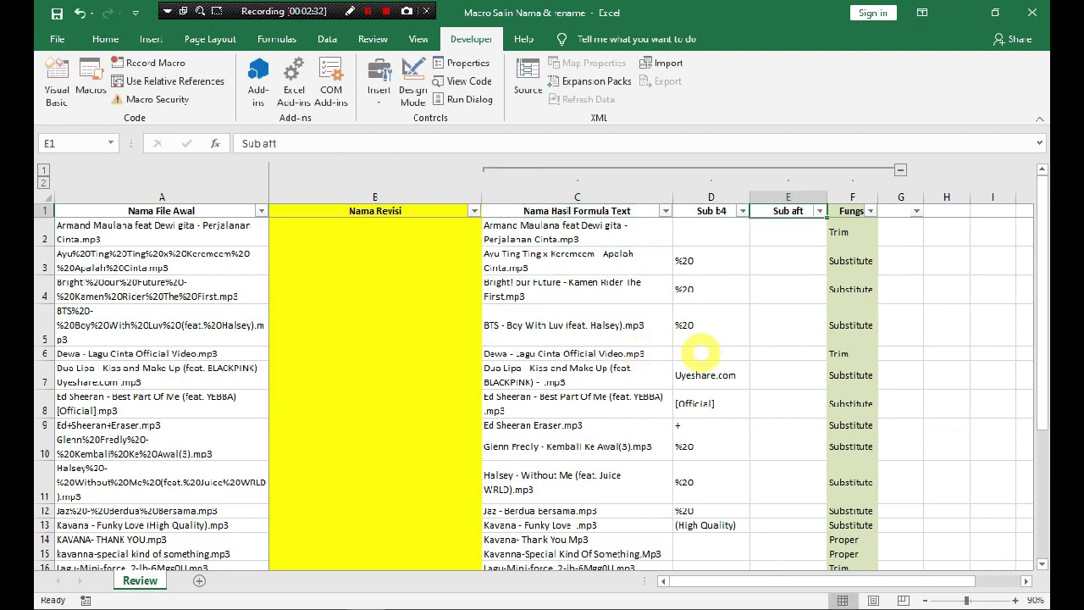
pyautogui.click(893, 270)
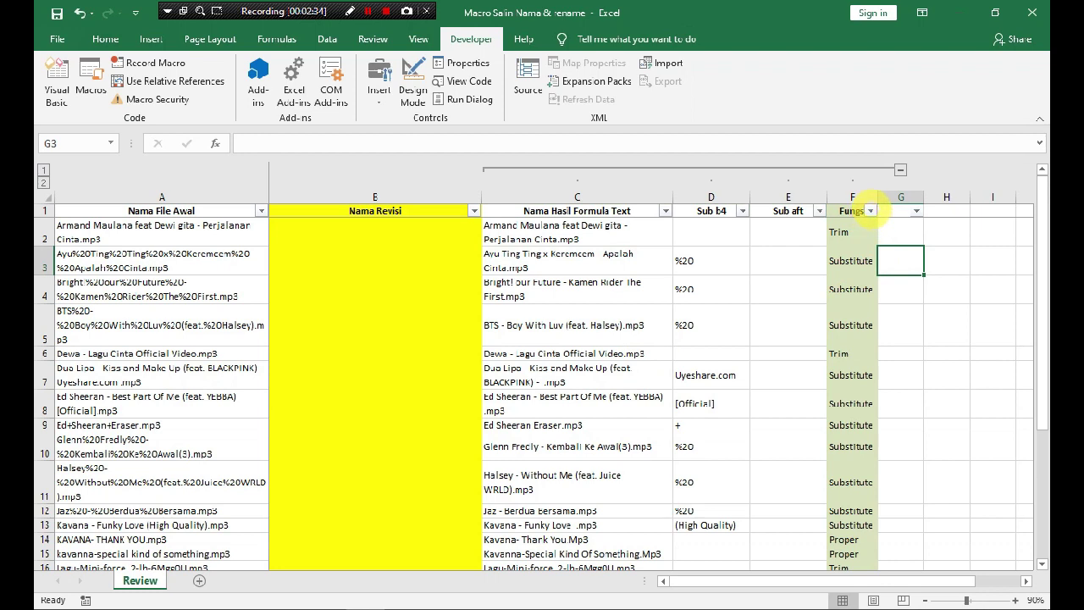
# - Review the original file names in the Nama File Awal column, starting from A2
pyautogui.click(165, 230)
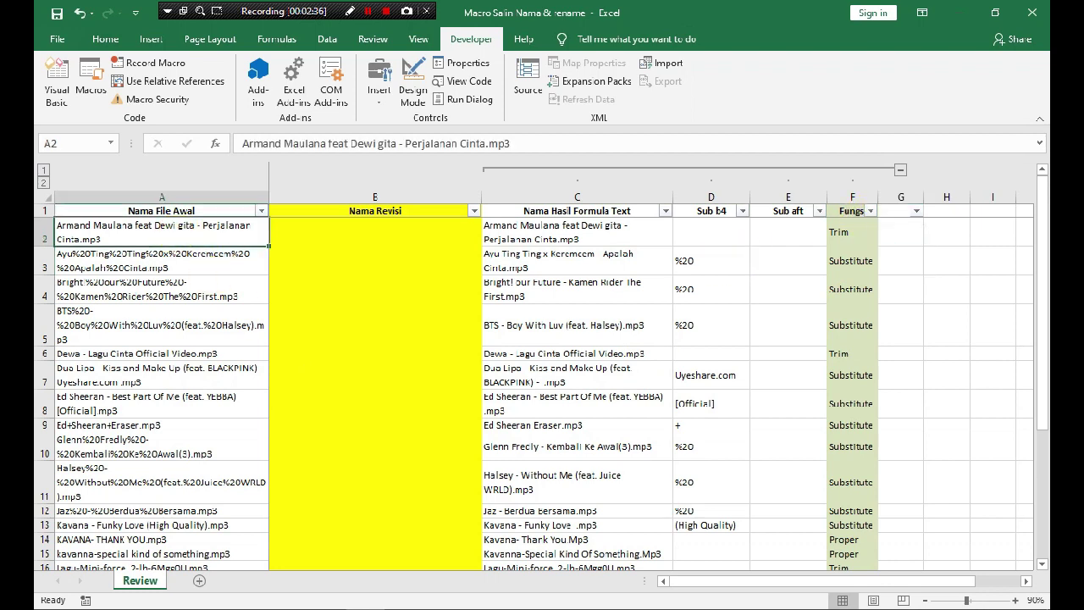
pyautogui.press('Down')
pyautogui.press('Down')
pyautogui.press('Down')
pyautogui.press('Down')
pyautogui.press('Down')
pyautogui.press('Down')
pyautogui.press('Down')
pyautogui.press('Down')
pyautogui.press('Down')
pyautogui.press('Down')
pyautogui.press('Down')
pyautogui.press('Down')
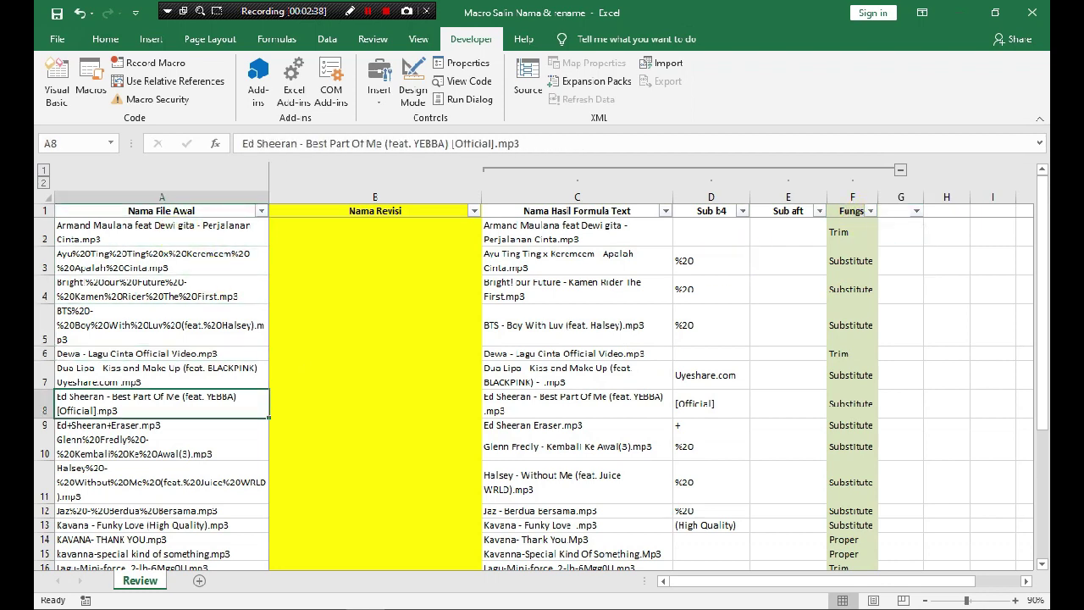
pyautogui.press('Up')
pyautogui.press('Up')
pyautogui.press('Up')
pyautogui.press('Up')
pyautogui.press('Up')
pyautogui.press('Up')
pyautogui.press('Up')
pyautogui.press('Up')
pyautogui.press('Up')
pyautogui.press('Up')
pyautogui.press('Up')
pyautogui.press('Up')
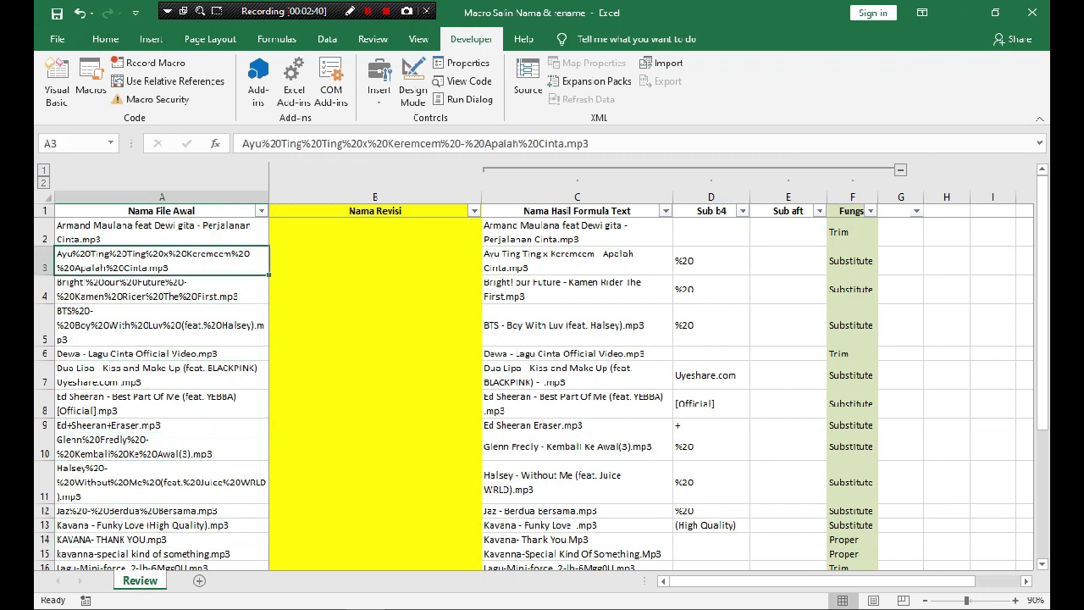
pyautogui.press('Down')
pyautogui.press('Right')
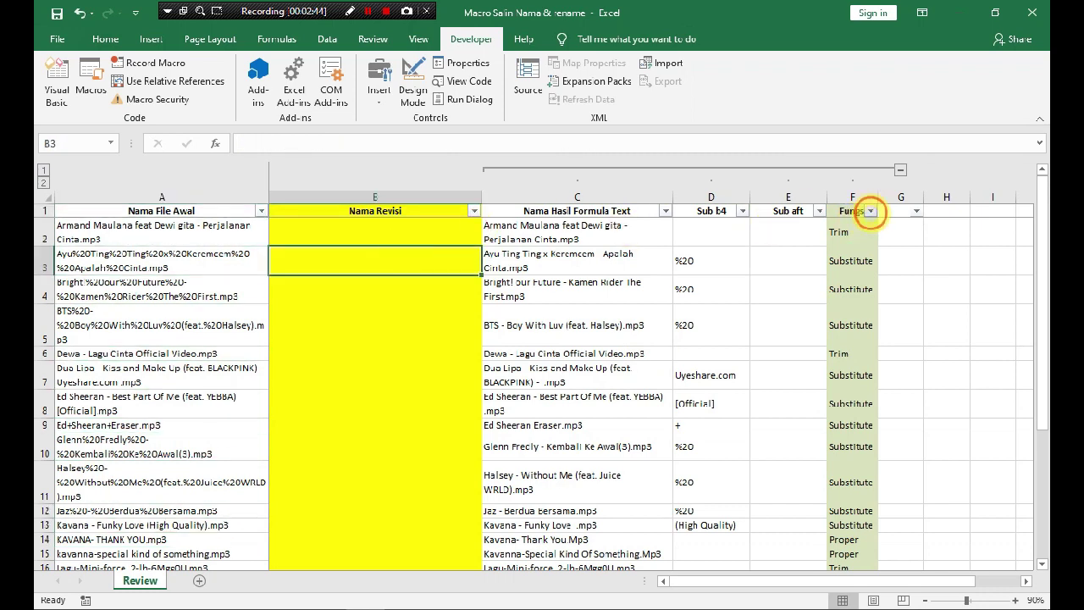
# - Filter the Fungsi column to show only the Proper rows
pyautogui.click(870, 211)
pyautogui.click(737, 364)
pyautogui.click(714, 379)
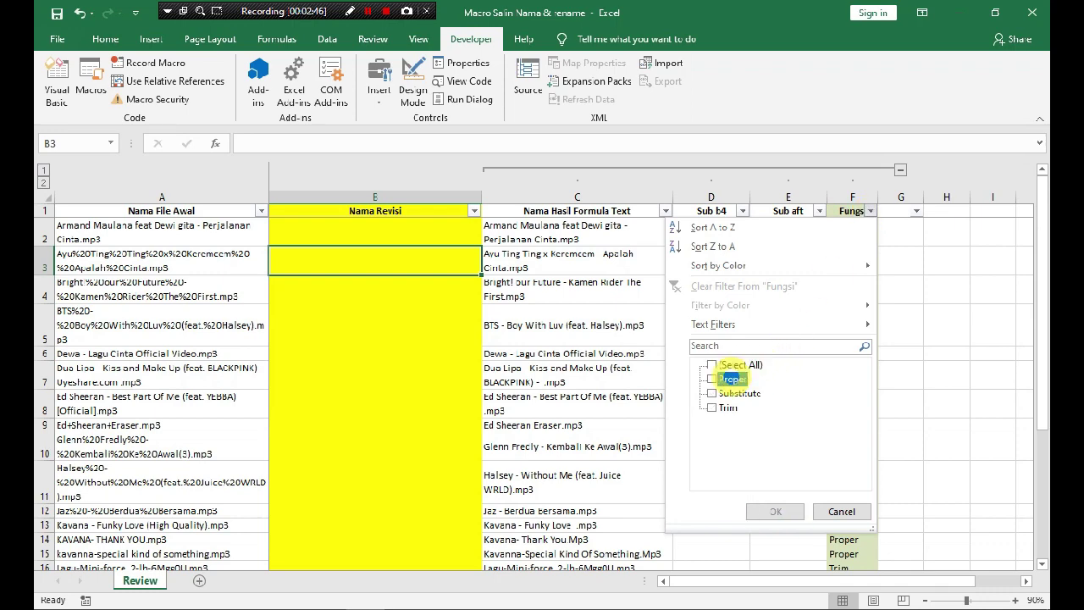
pyautogui.click(778, 510)
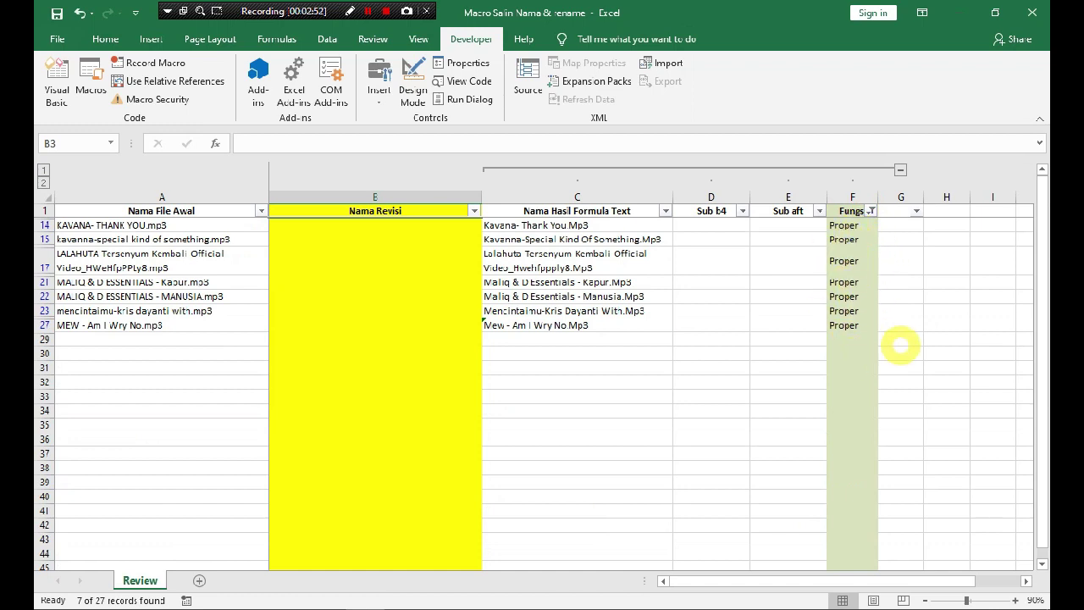
pyautogui.click(887, 263)
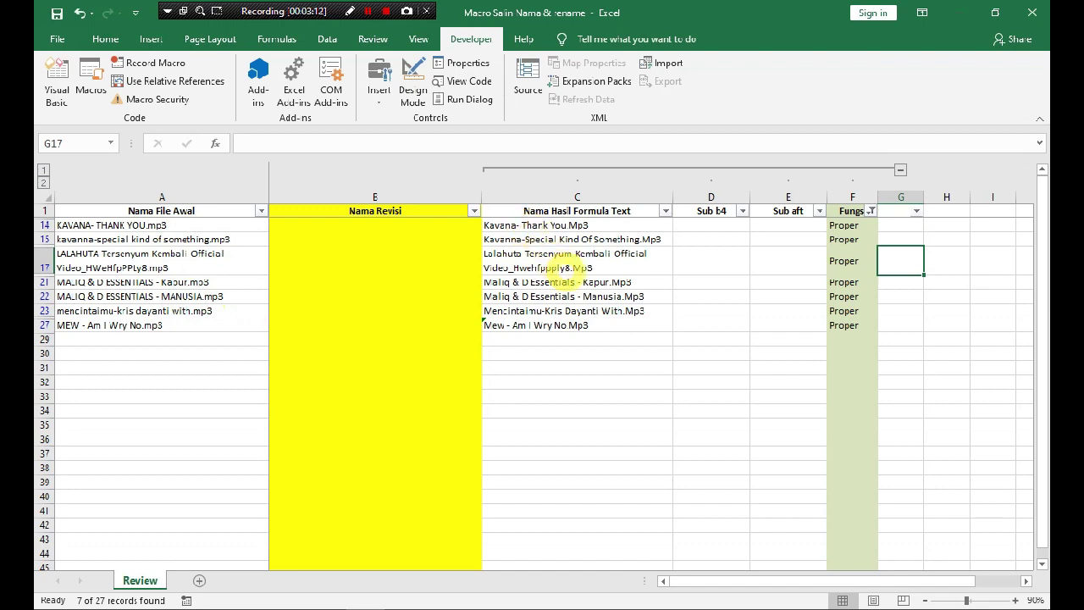
pyautogui.click(909, 287)
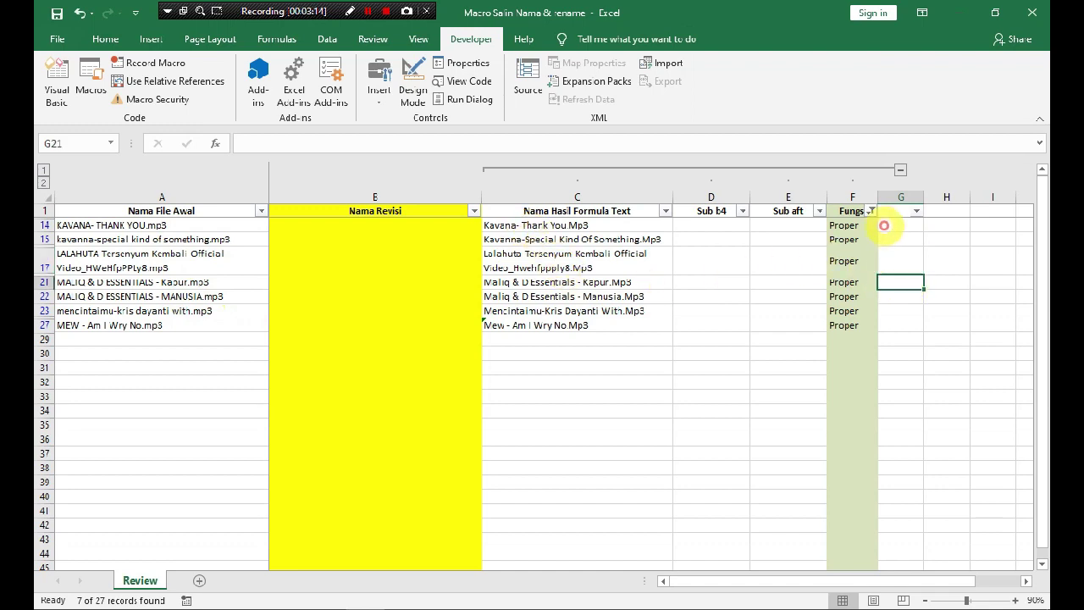
# - Inspect the PROPER formula in C14 and the original file name it references
pyautogui.click(597, 225)
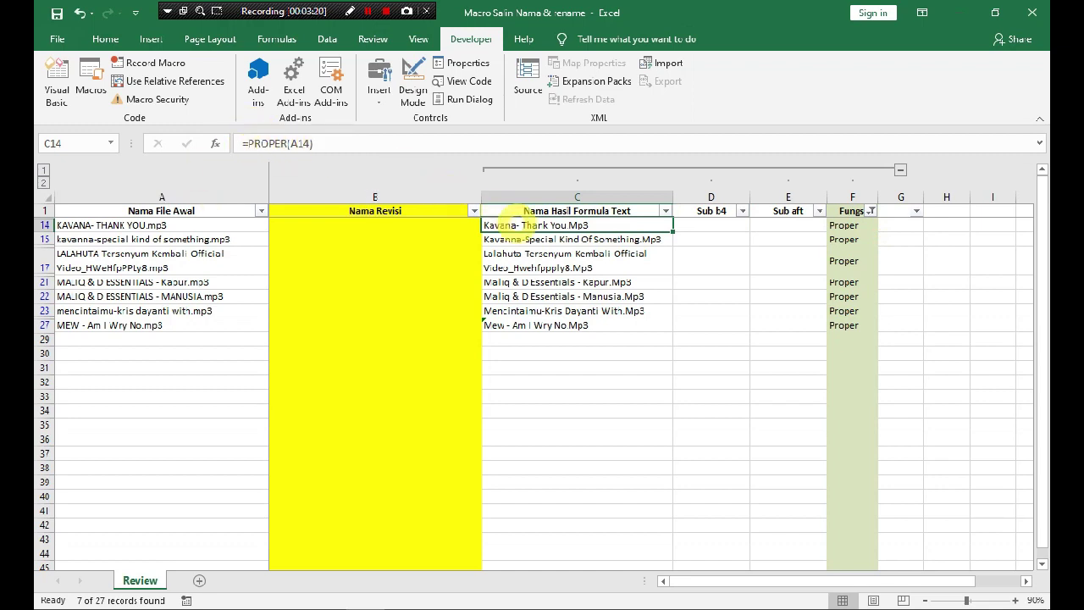
pyautogui.doubleClick(536, 226)
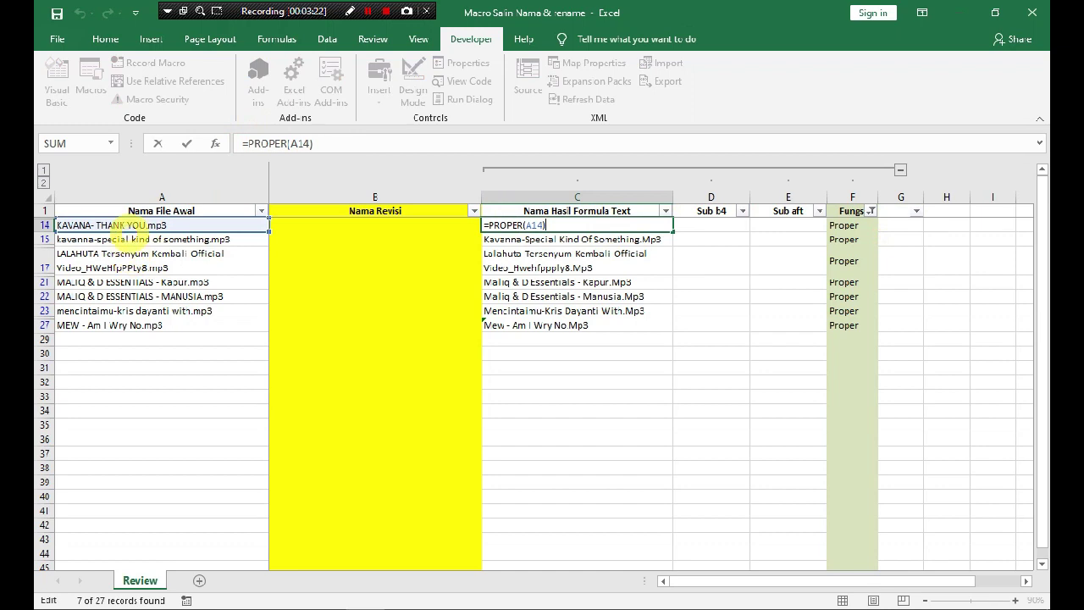
pyautogui.hotkey('ctrl', 'Return')
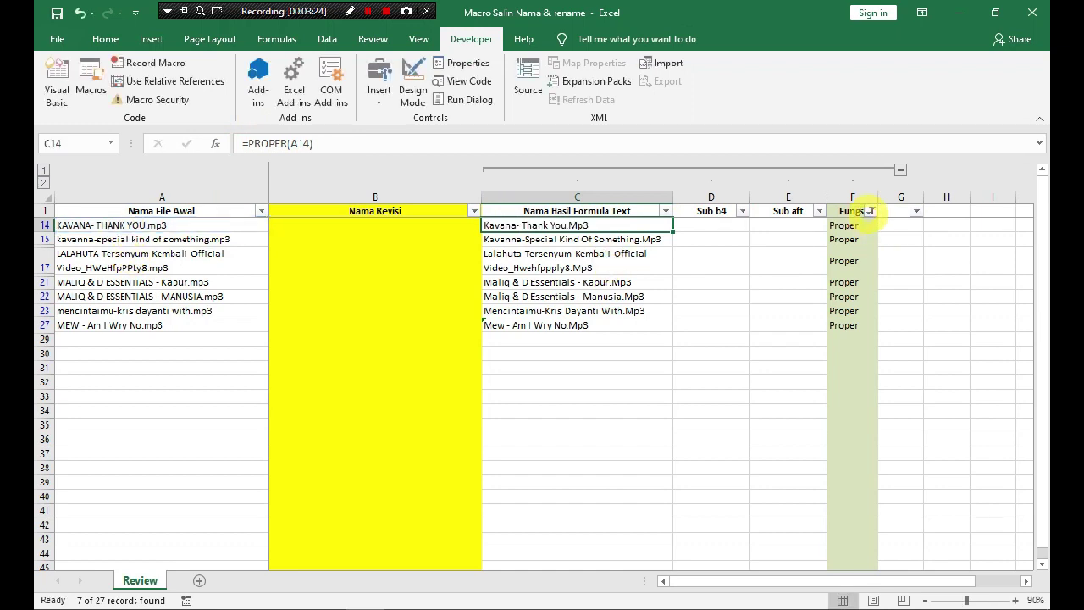
# - Switch the Fungsi filter from Proper to Trim
pyautogui.click(871, 212)
pyautogui.click(729, 380)
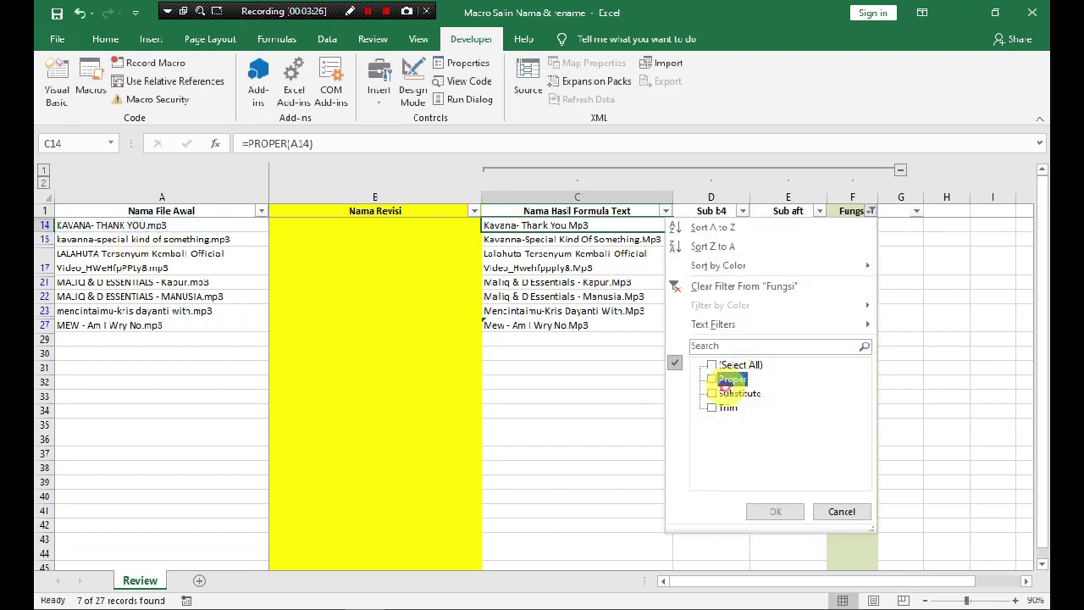
pyautogui.click(726, 408)
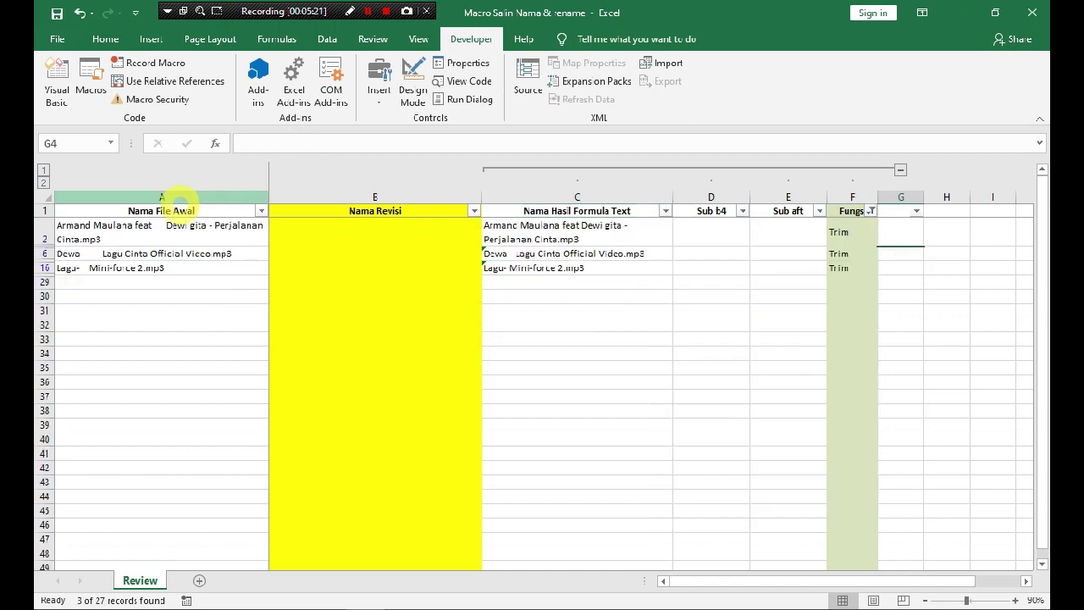
# - Compare the original file name in A2 with the TRIM formula in C2 that cleans it
pyautogui.click(164, 228)
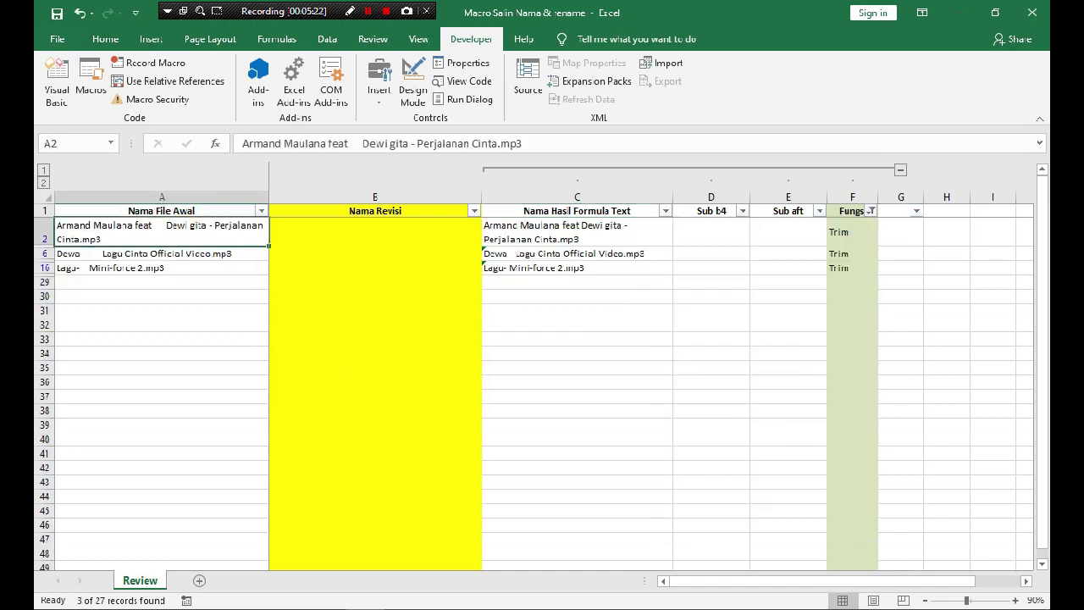
pyautogui.click(347, 295)
pyautogui.click(173, 232)
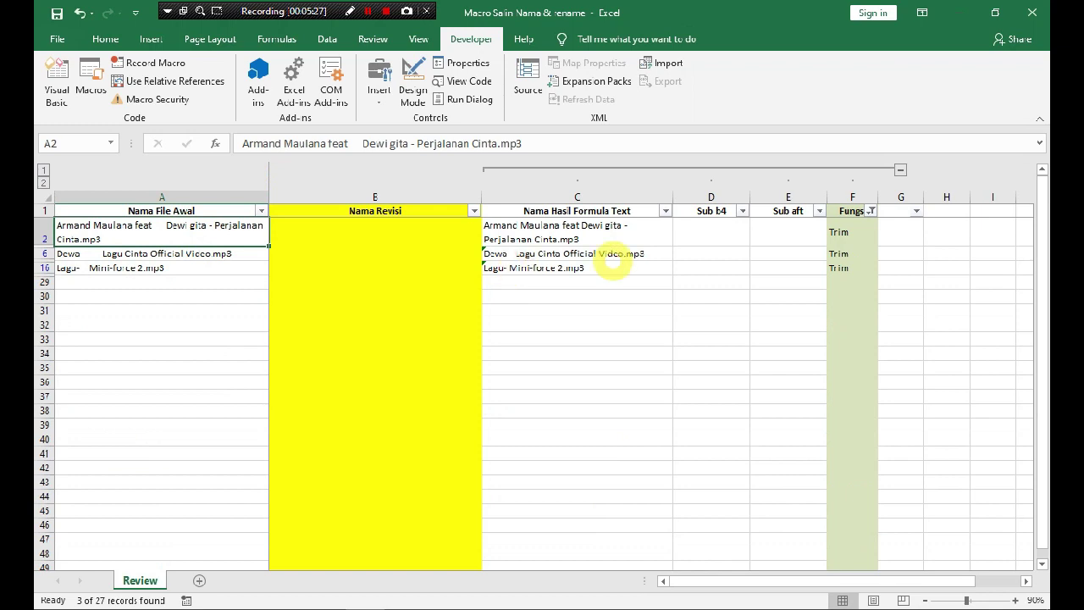
pyautogui.click(612, 231)
pyautogui.doubleClick(608, 233)
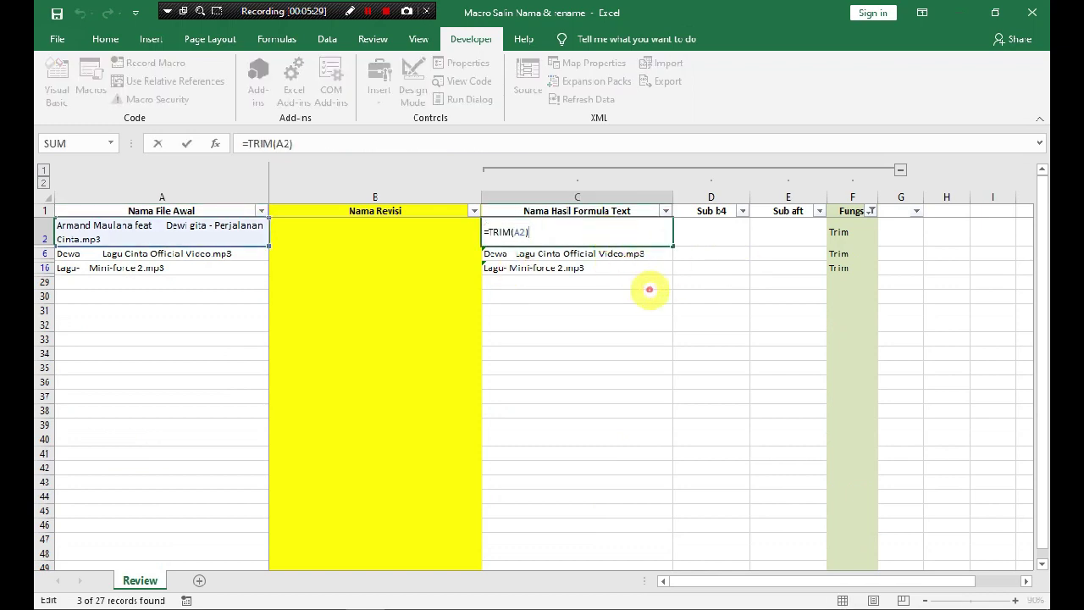
pyautogui.hotkey('ctrl', 'Return')
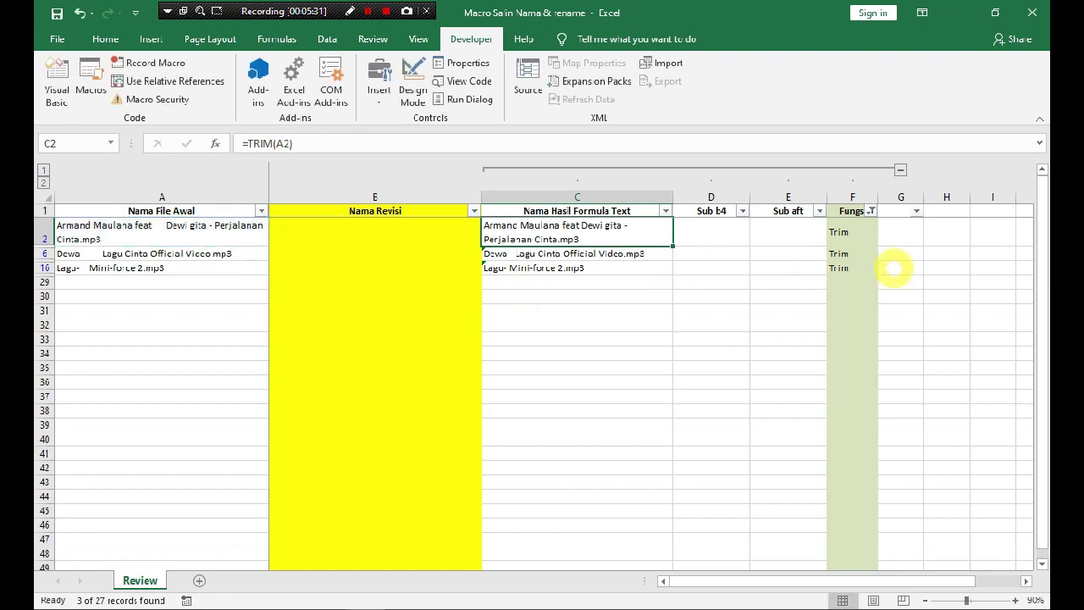
# - Change the Fungsi filter to show only the Substitute rows
pyautogui.click(900, 253)
pyautogui.click(870, 211)
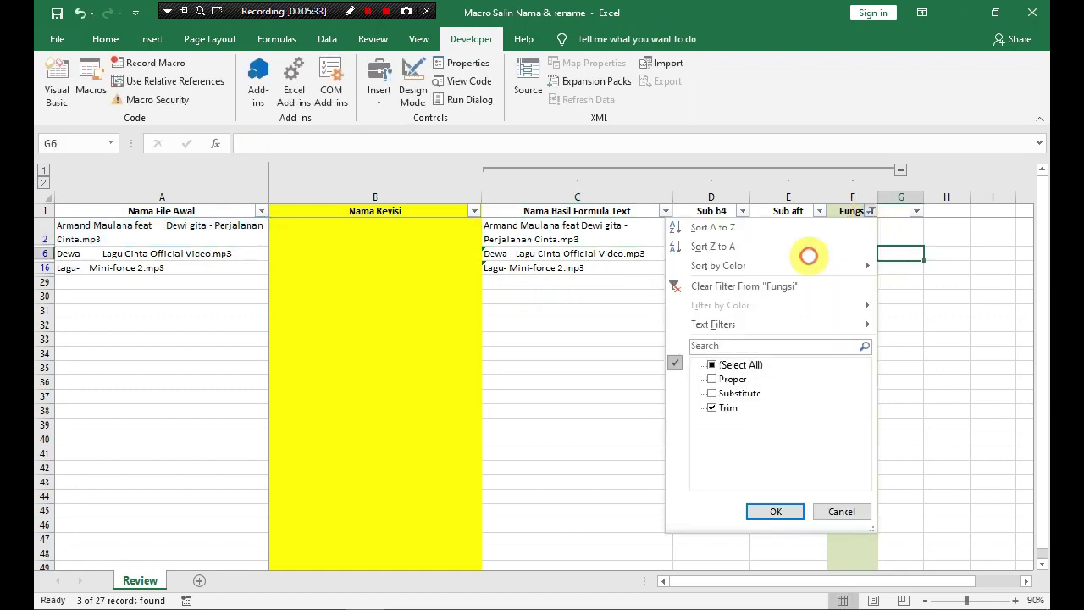
pyautogui.click(713, 365)
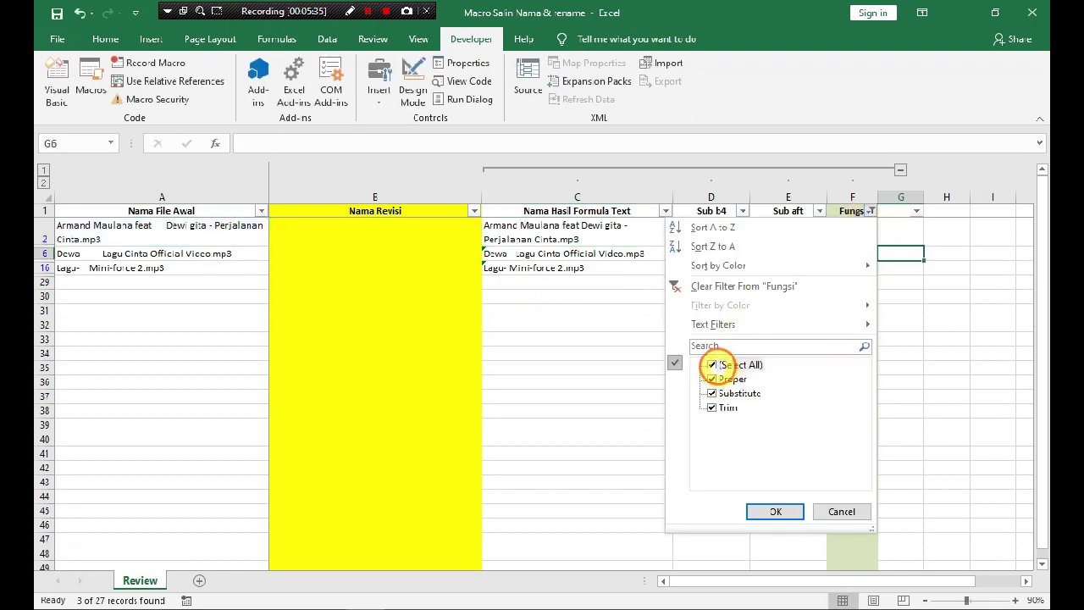
pyautogui.click(713, 365)
pyautogui.click(712, 393)
pyautogui.click(766, 510)
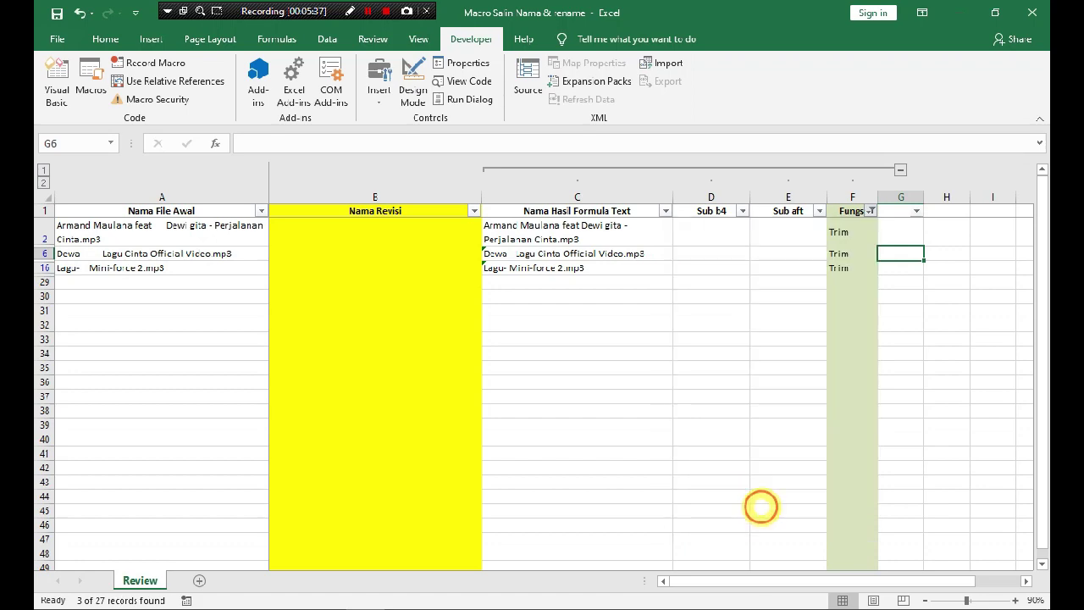
pyautogui.click(895, 264)
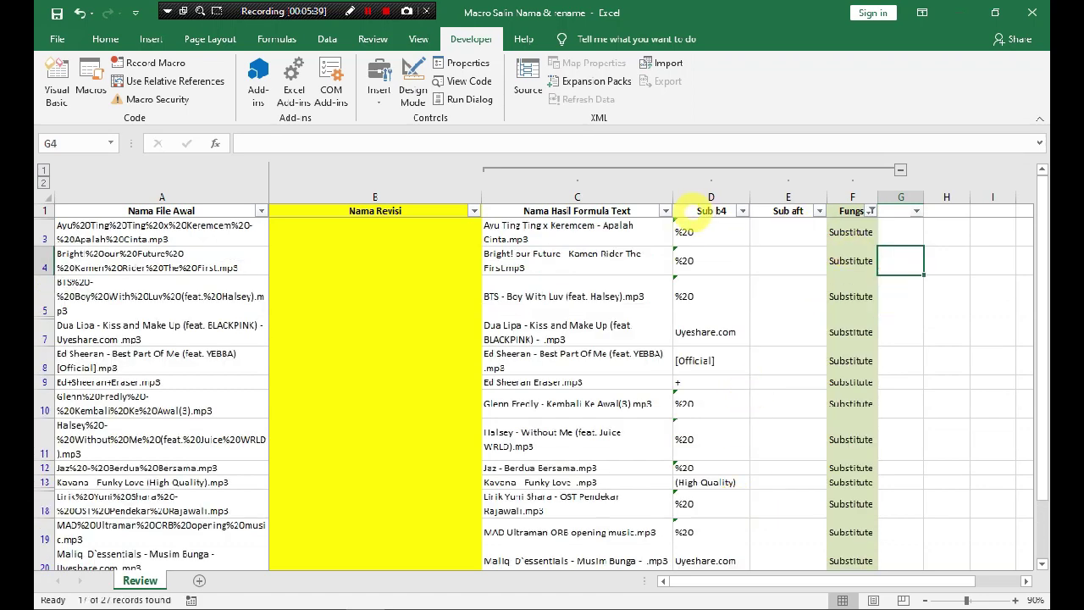
# - Examine the Sub b4 and Sub aft columns that hold the text to replace and its replacement
pyautogui.click(711, 212)
pyautogui.click(710, 207)
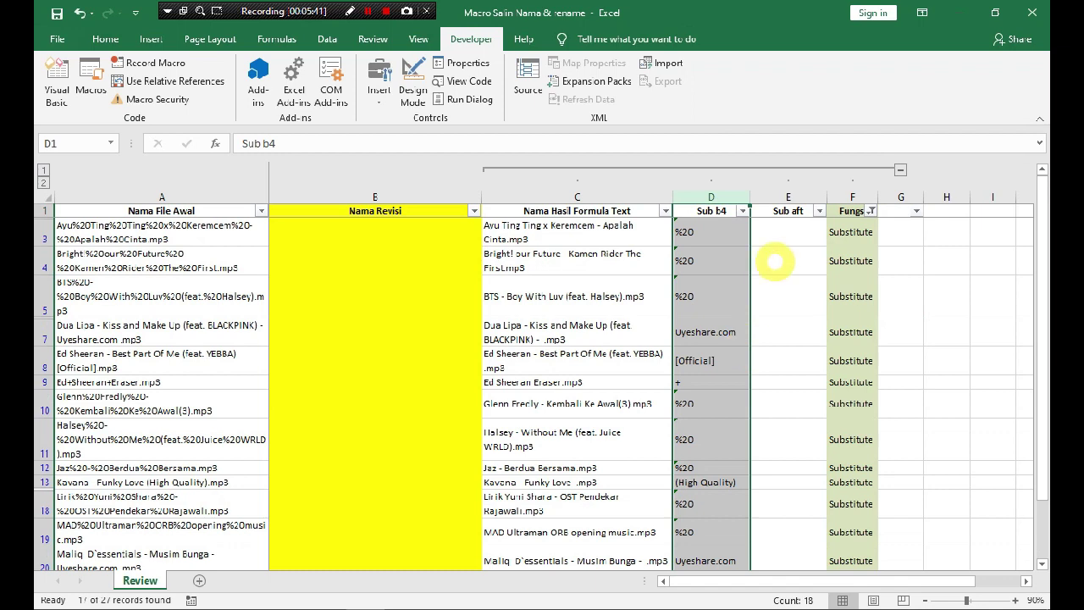
pyautogui.click(794, 193)
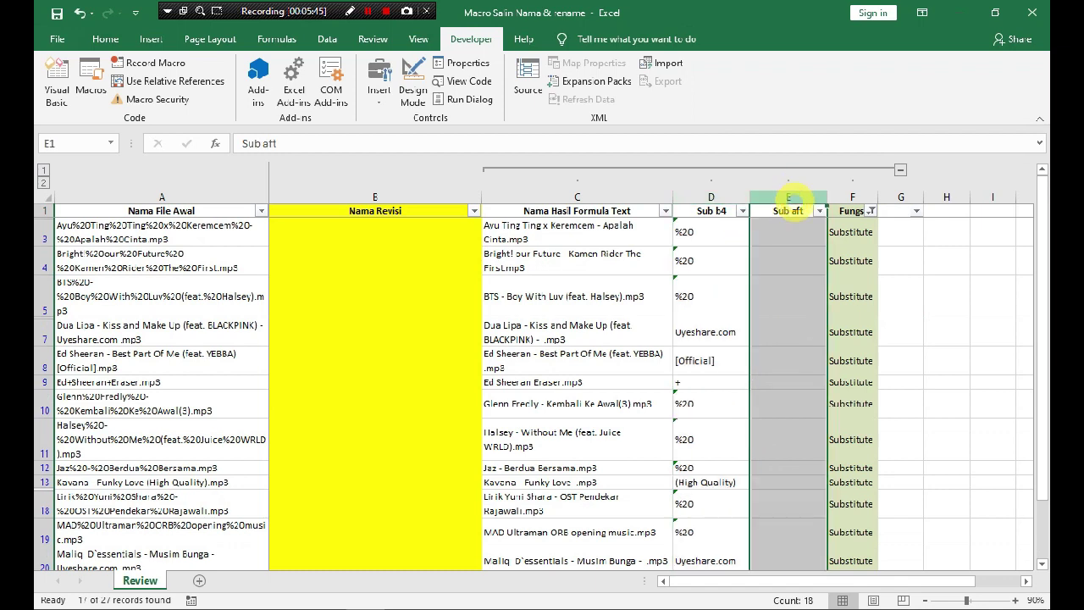
pyautogui.click(711, 212)
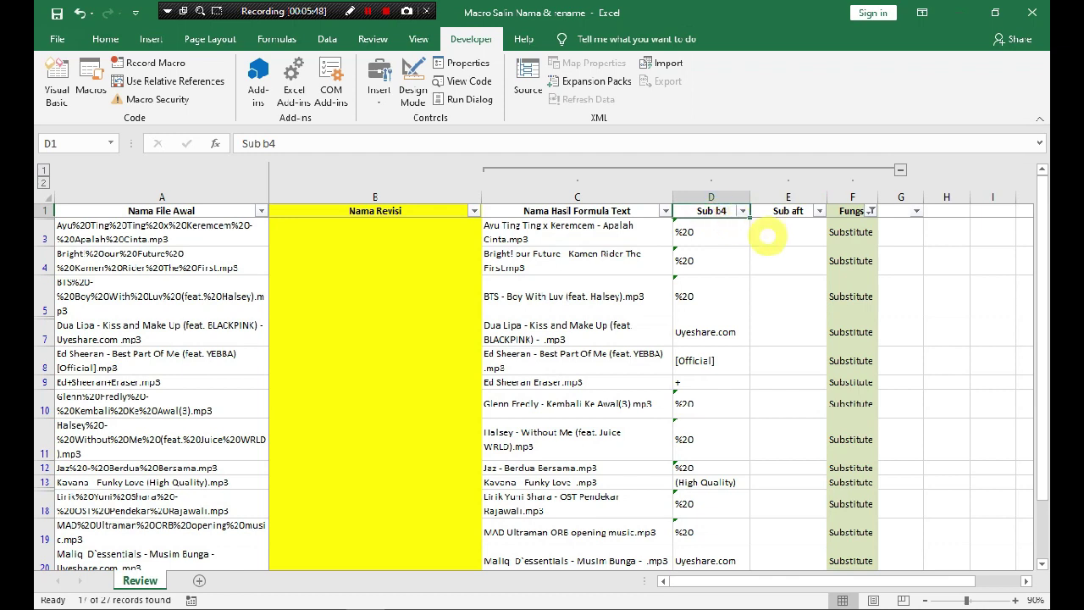
pyautogui.click(786, 213)
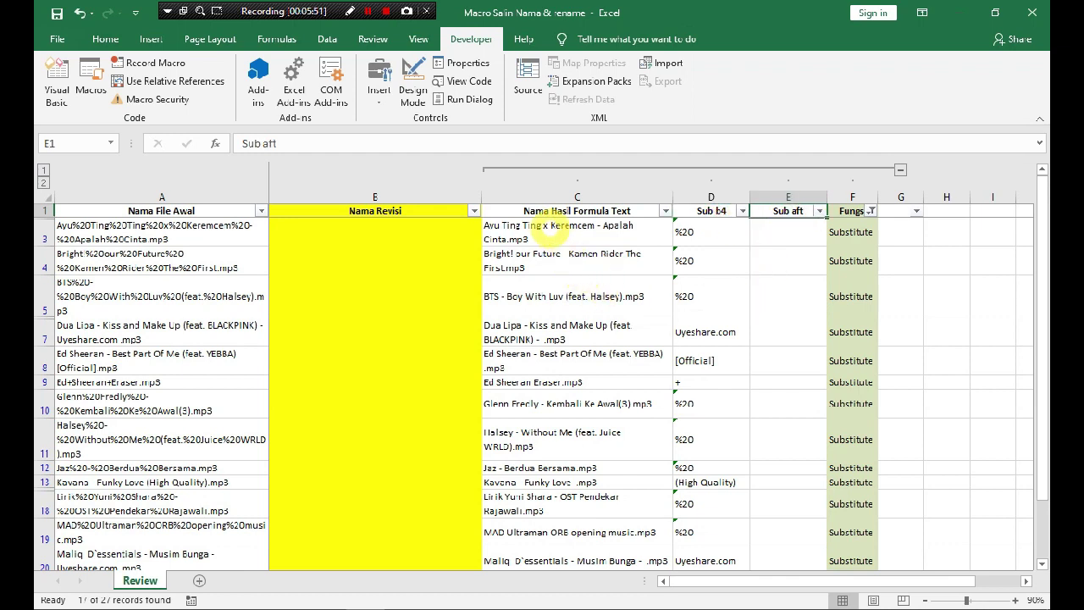
# - Examine row 3's original name, its Sub b4 text in D3 and the Sub aft content in E3
pyautogui.click(551, 232)
pyautogui.click(180, 243)
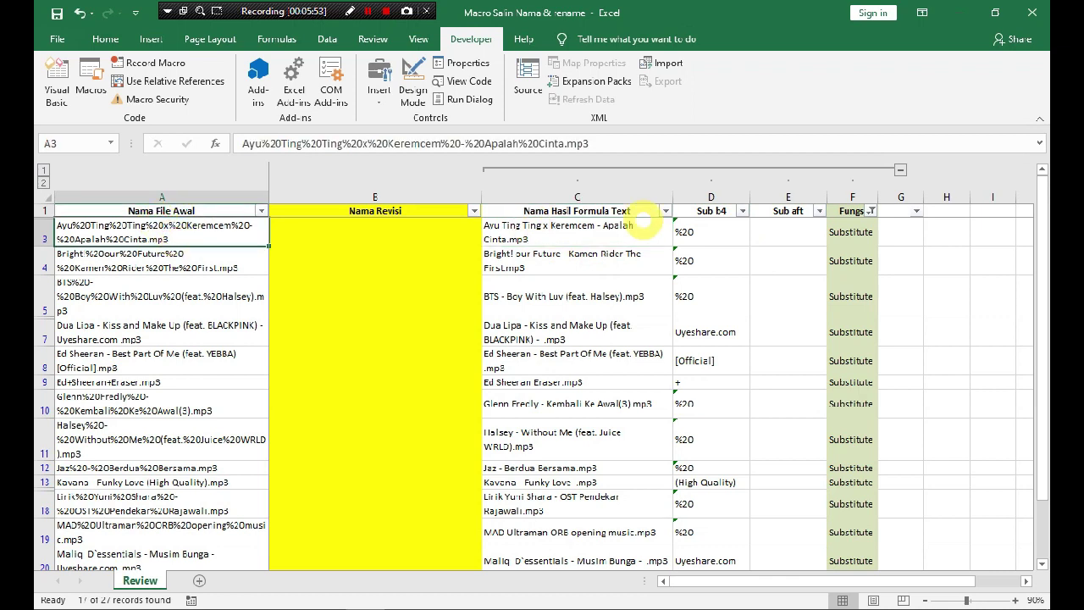
pyautogui.click(687, 232)
pyautogui.click(805, 236)
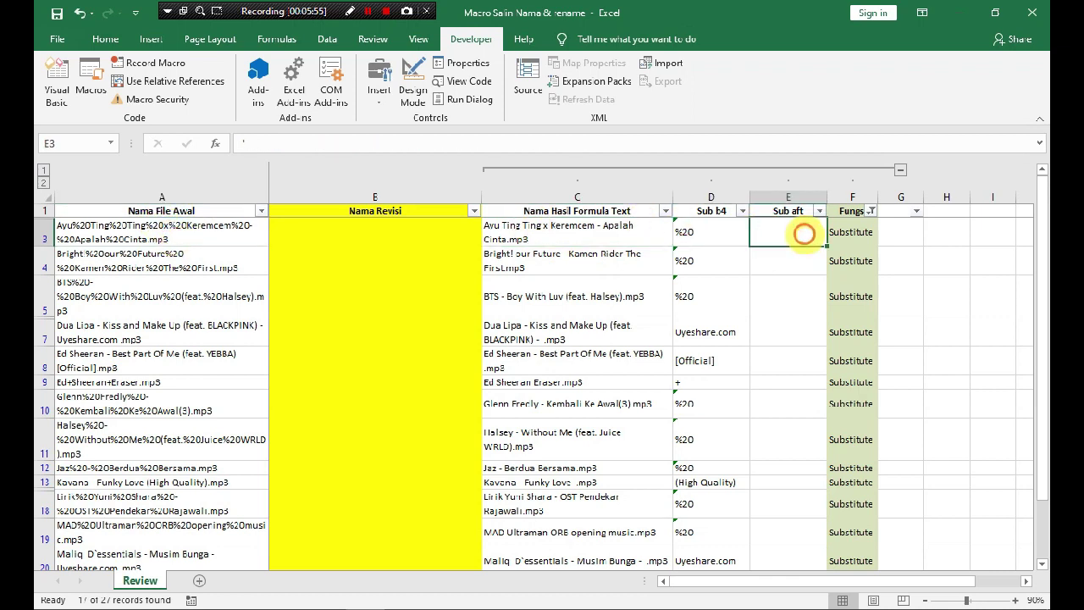
pyautogui.click(276, 144)
pyautogui.write("'")
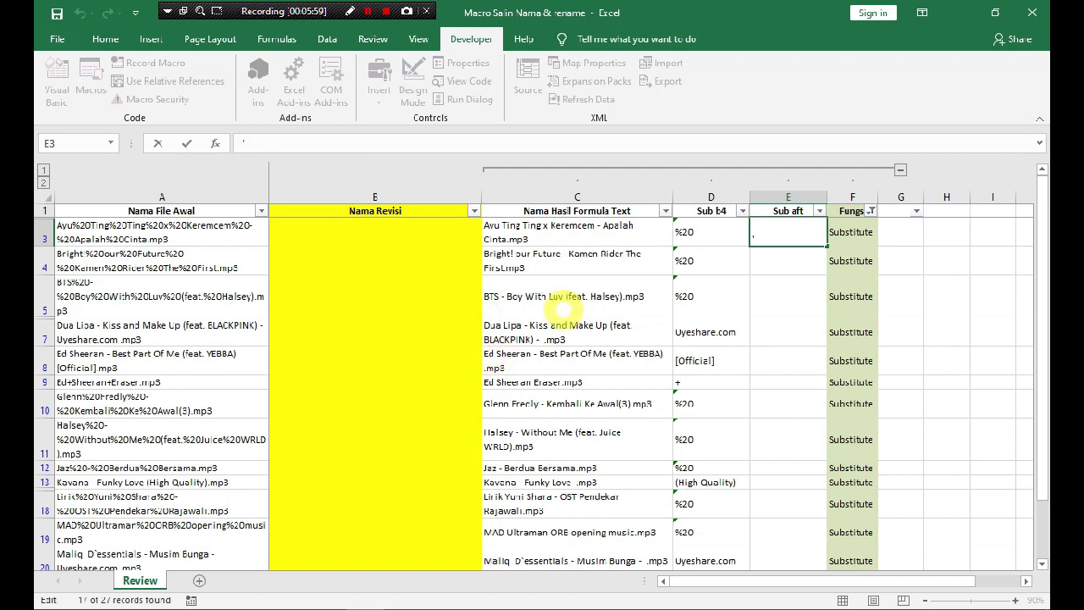
# - Inspect the SUBSTITUTE formula in C3 with its referenced cells, and the matching function label in F3
pyautogui.click(645, 230)
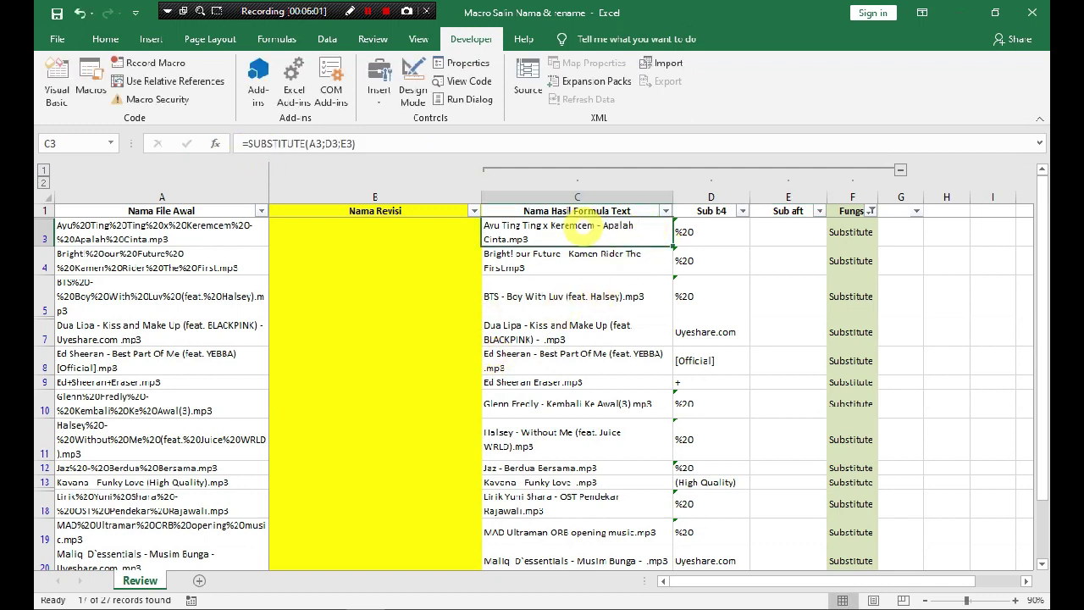
pyautogui.doubleClick(581, 227)
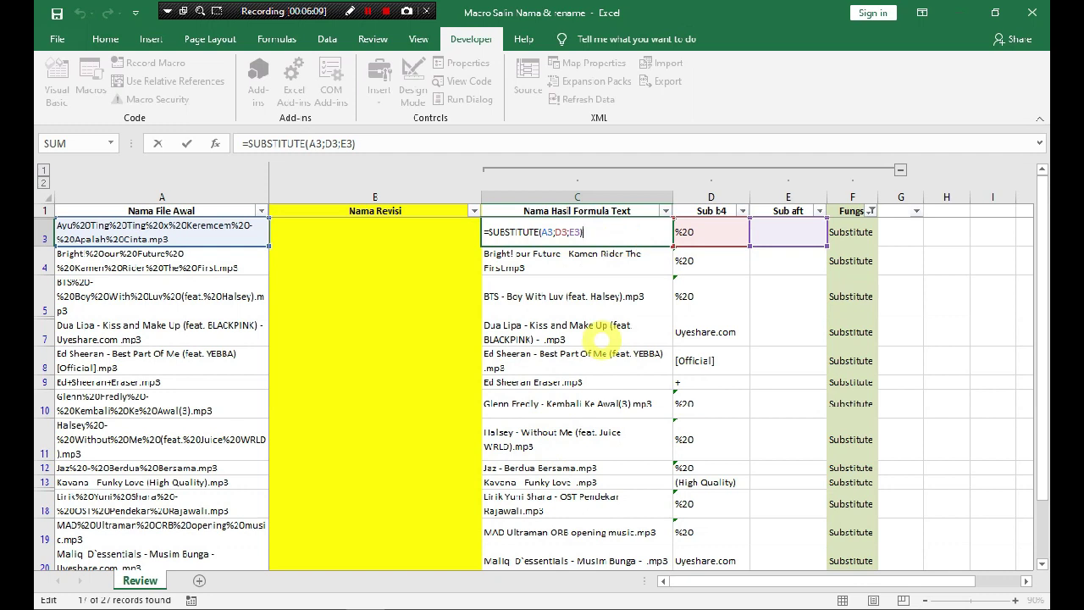
pyautogui.press('Return')
pyautogui.click(941, 263)
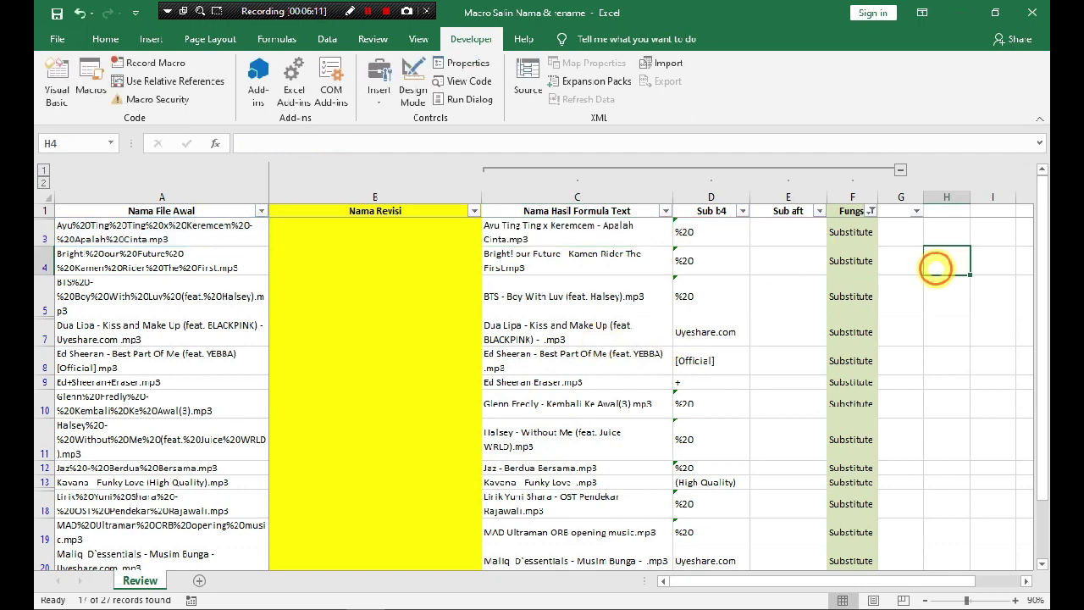
pyautogui.click(569, 233)
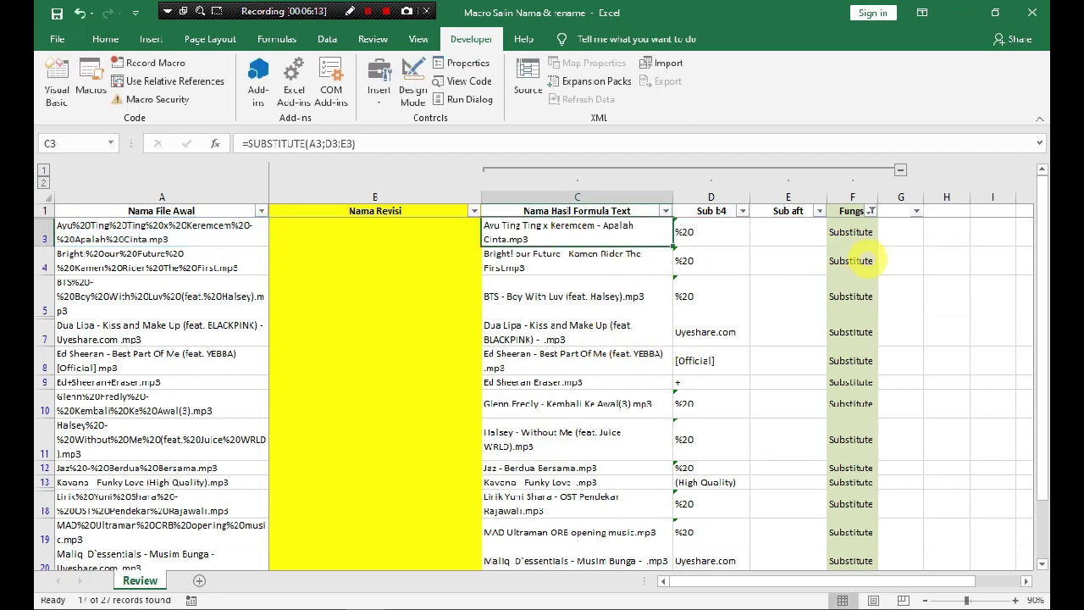
pyautogui.click(854, 233)
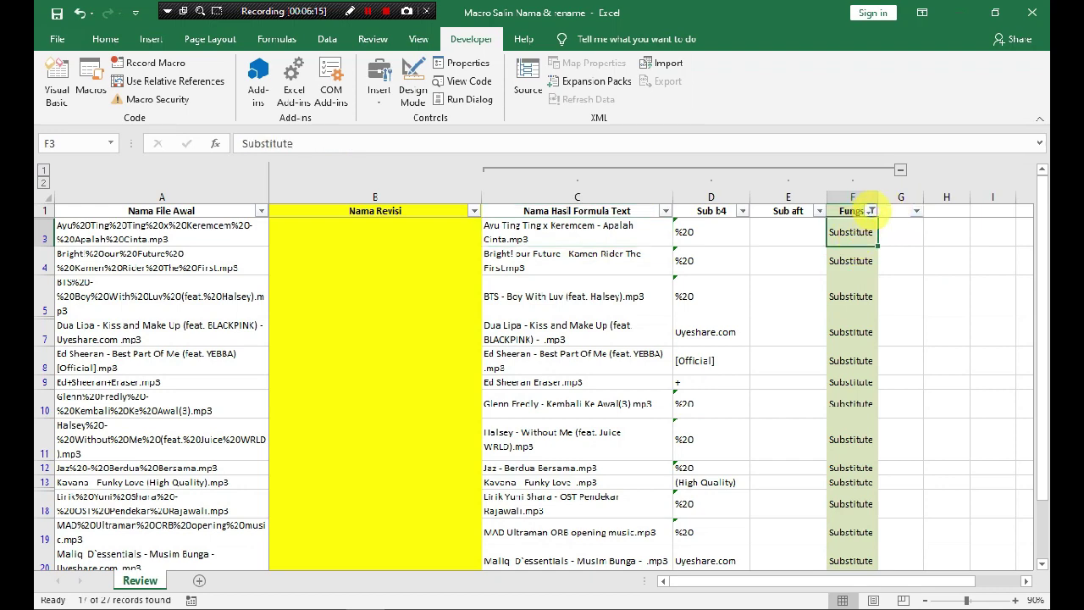
# - Clear the Fungsi filter to show all rows and copy the formula results in C2:C28
pyautogui.click(872, 211)
pyautogui.click(728, 284)
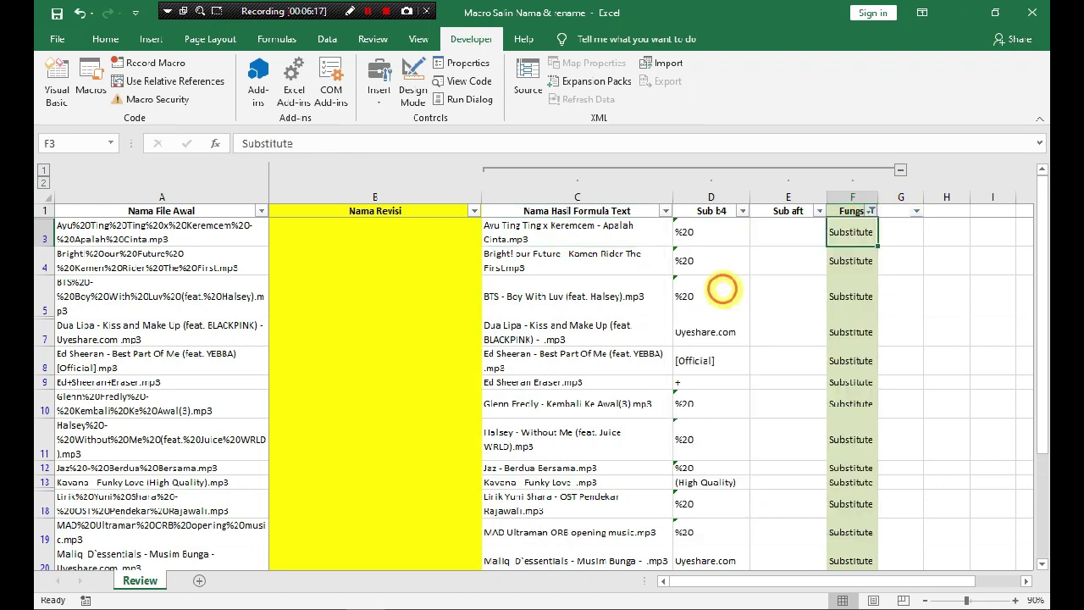
pyautogui.click(569, 265)
pyautogui.hotkey('ctrl', 'Up')
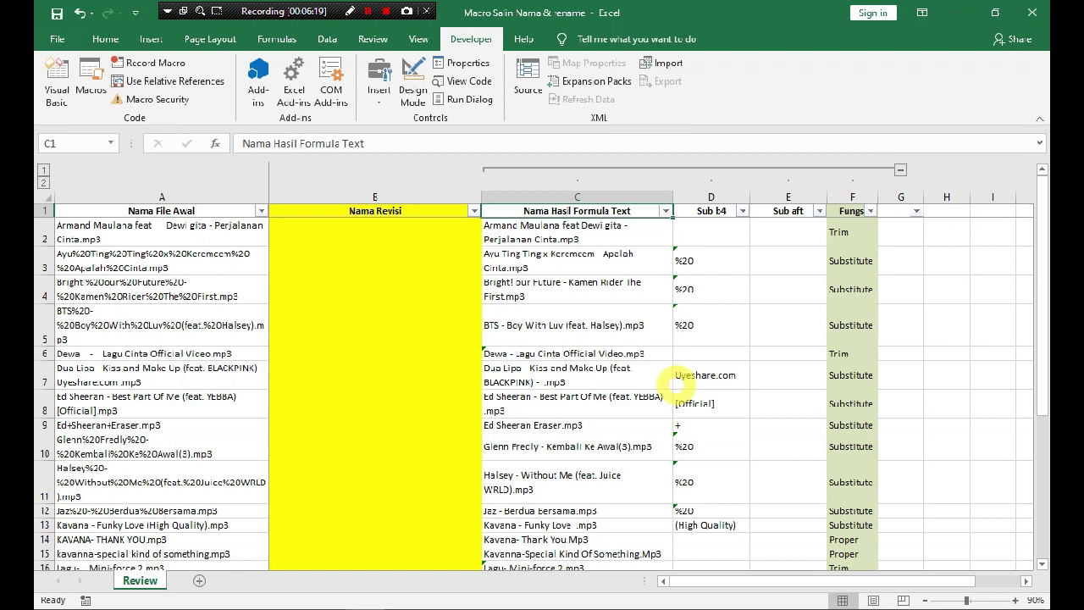
pyautogui.press('Down')
pyautogui.hotkey('ctrl', 'shift', 'Down')
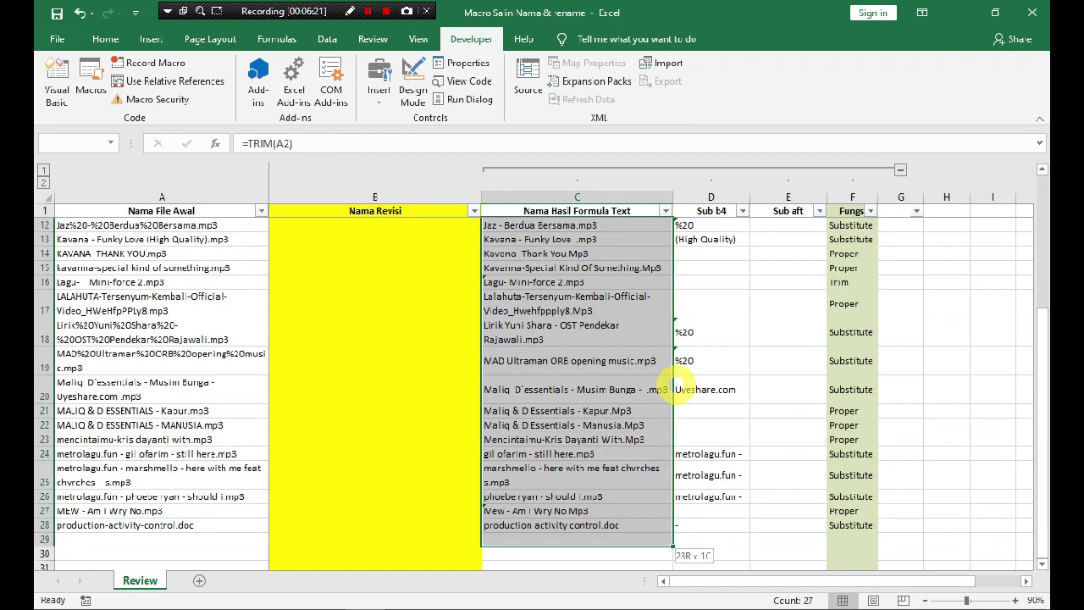
pyautogui.hotkey('ctrl', 'c')
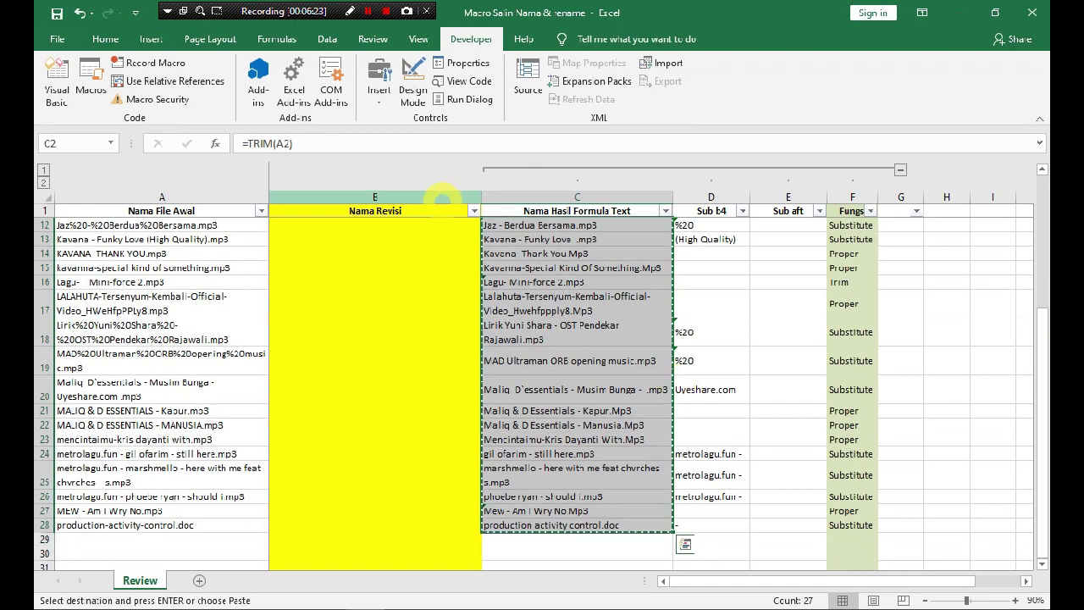
# - Paste the copied names as values into the Nama Revisi column starting at B2
pyautogui.click(430, 208)
pyautogui.press('Down')
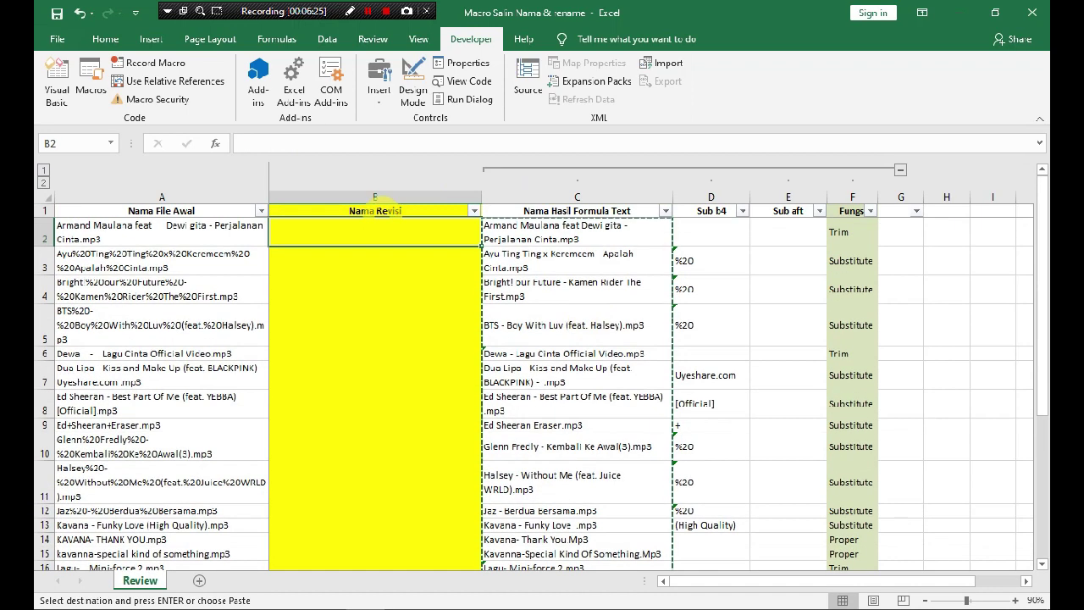
pyautogui.rightClick(369, 227)
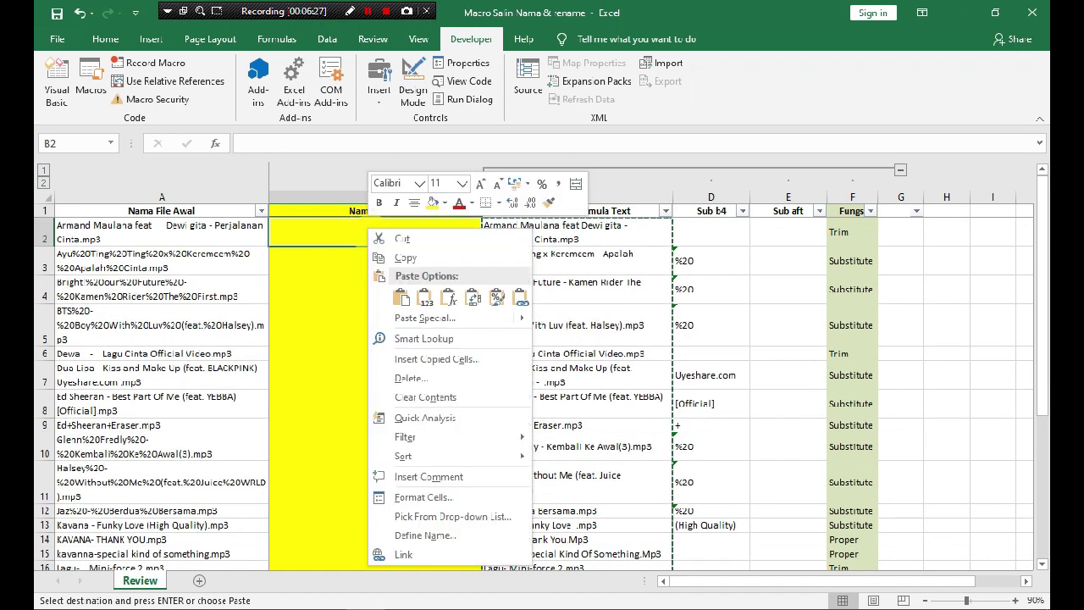
pyautogui.click(422, 297)
pyautogui.click(345, 295)
pyautogui.click(306, 236)
pyautogui.click(244, 234)
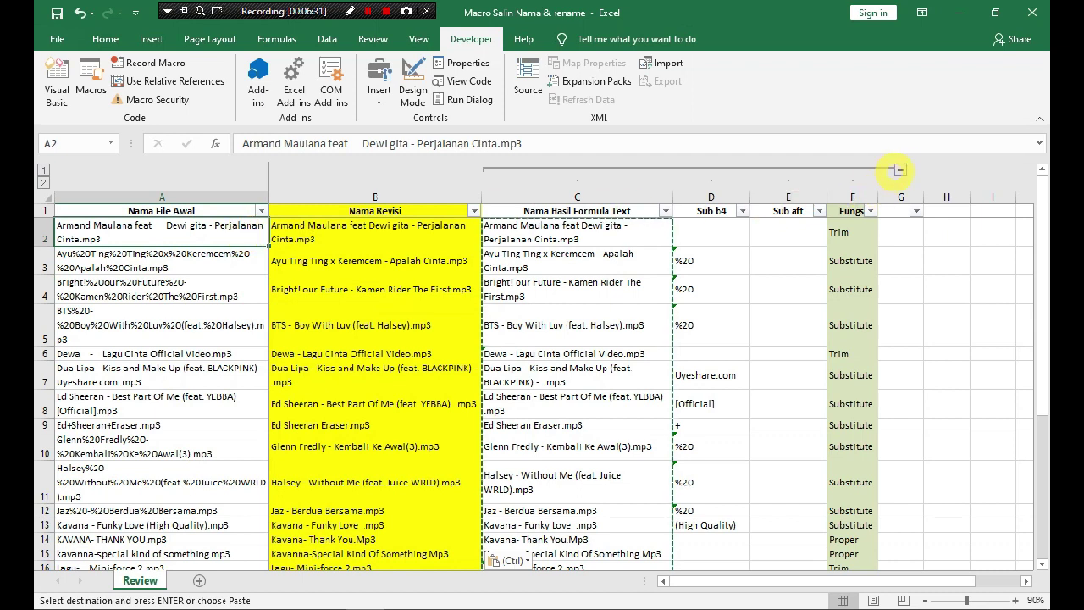
# - Collapse the grouped helper columns C to F, leaving the Nama File Awal and Nama Revisi columns side by side
pyautogui.click(900, 170)
pyautogui.click(490, 249)
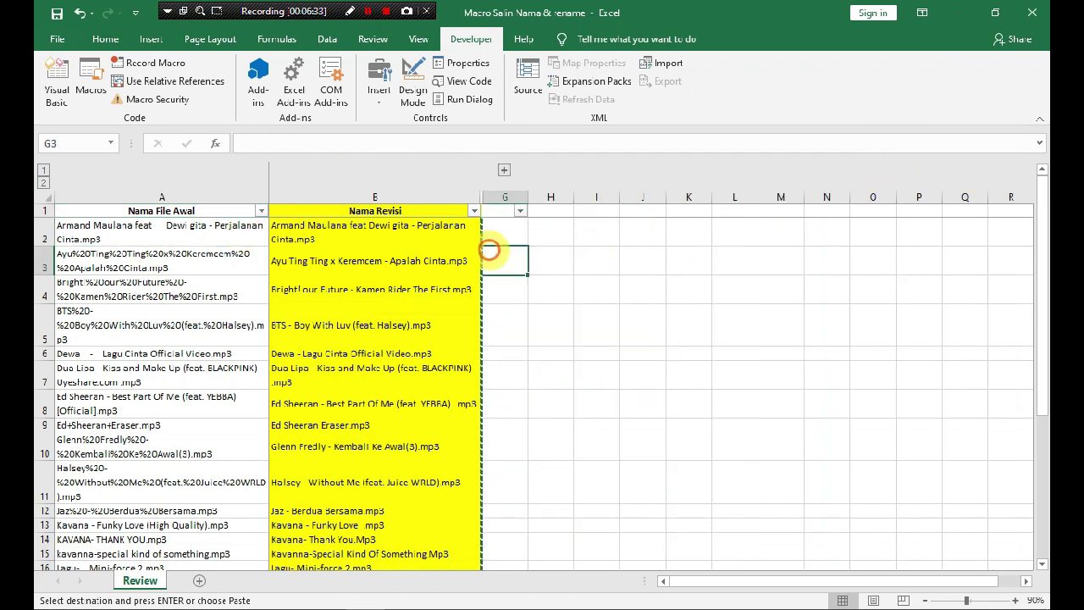
pyautogui.click(425, 229)
pyautogui.click(153, 264)
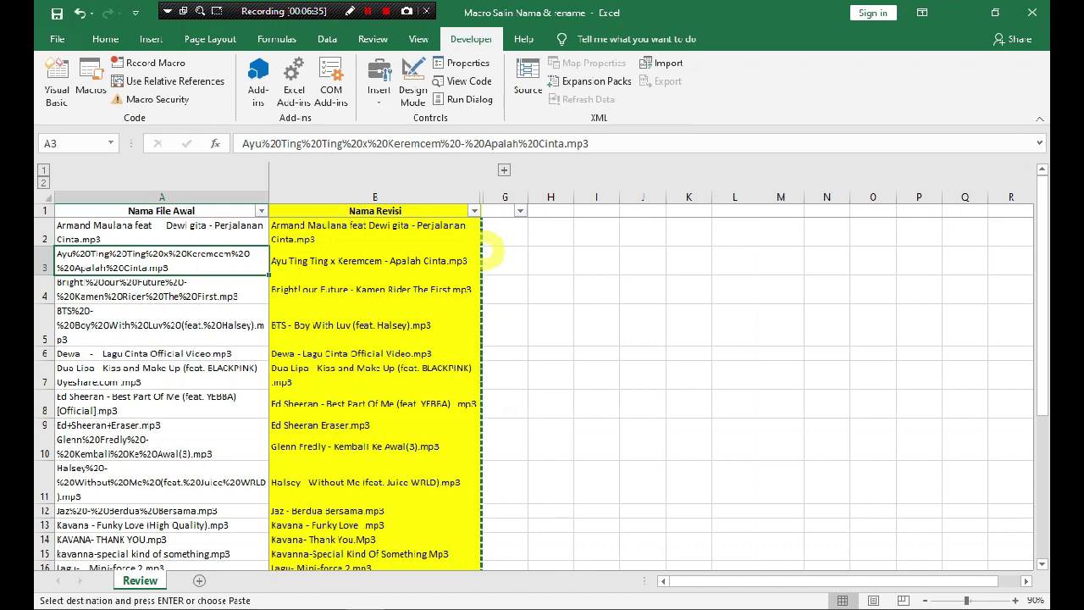
pyautogui.click(504, 171)
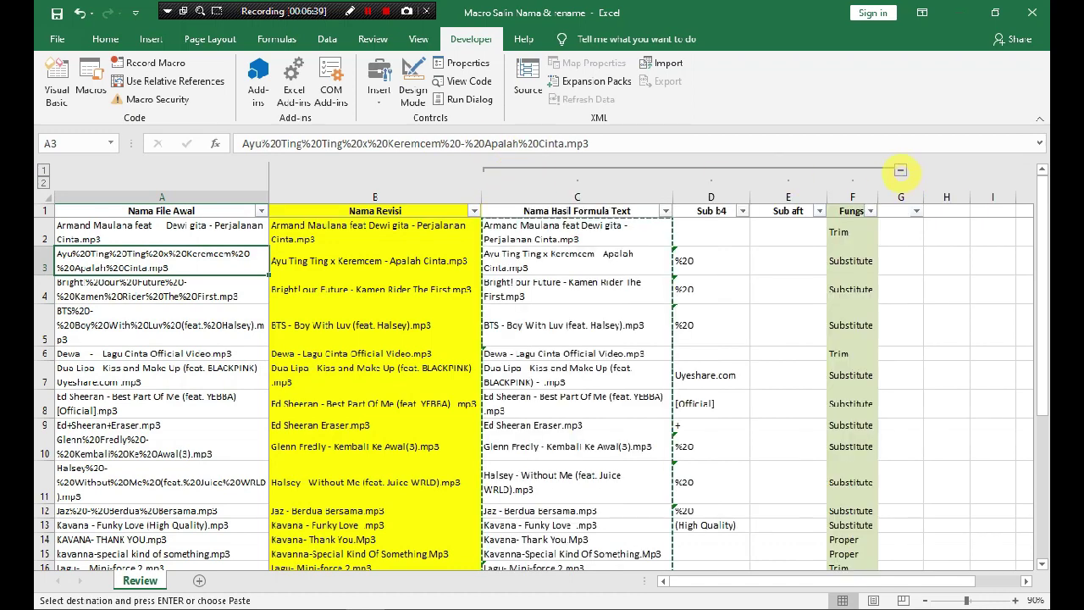
pyautogui.click(901, 170)
pyautogui.click(356, 261)
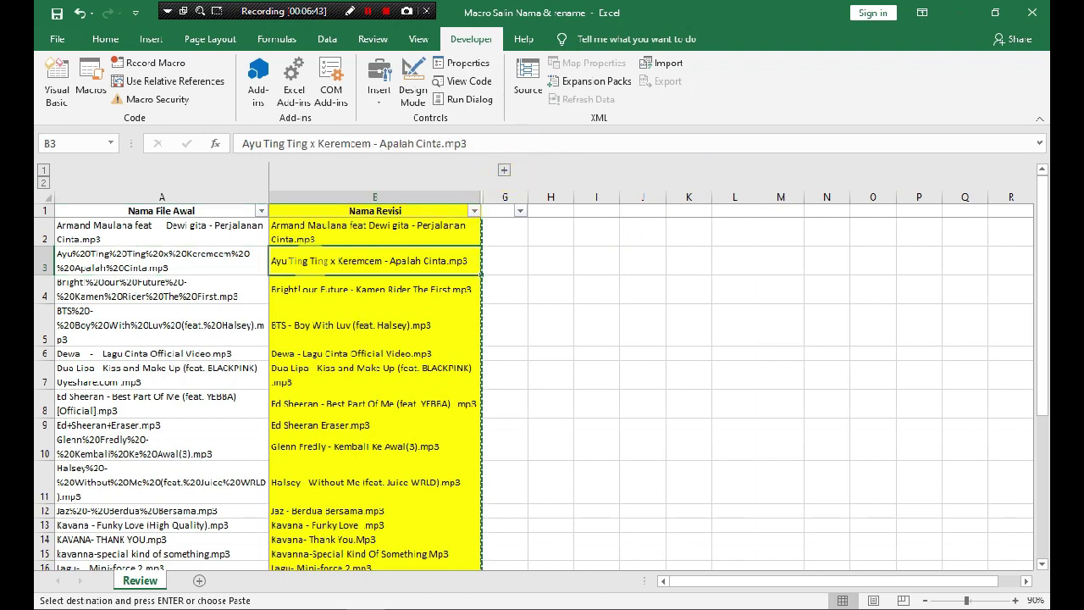
pyautogui.click(244, 235)
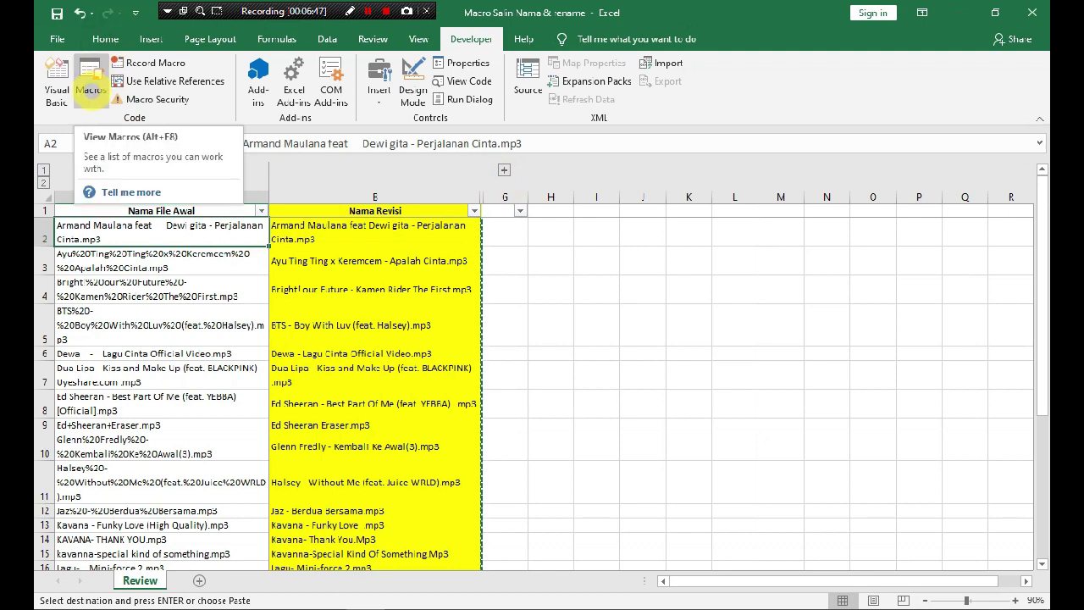
# - Run the RenameFile macro on the Test File folder inside Versi Coffee
pyautogui.click(91, 89)
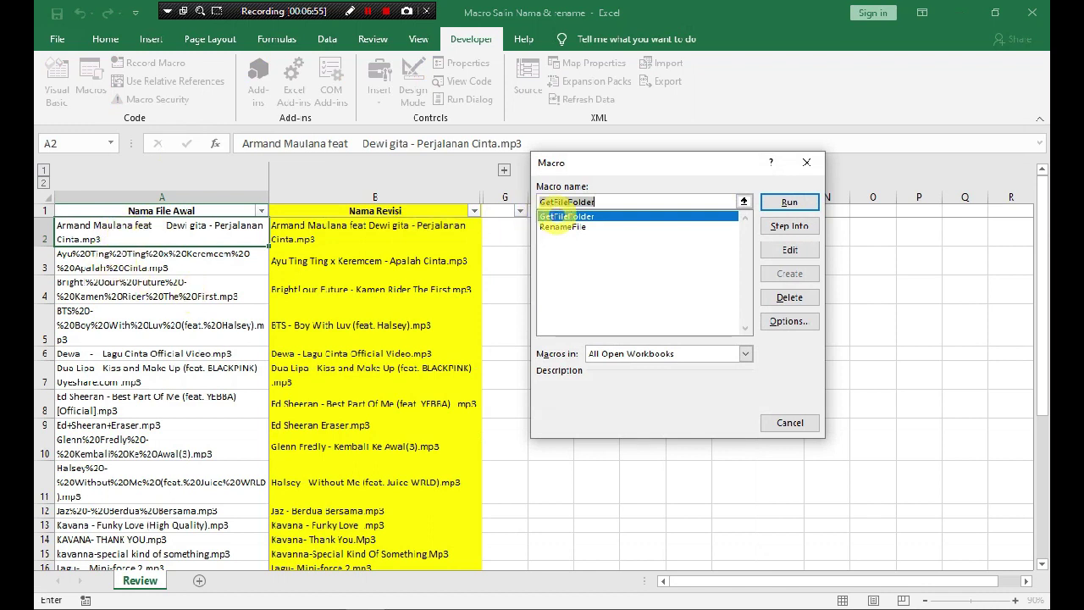
pyautogui.click(576, 227)
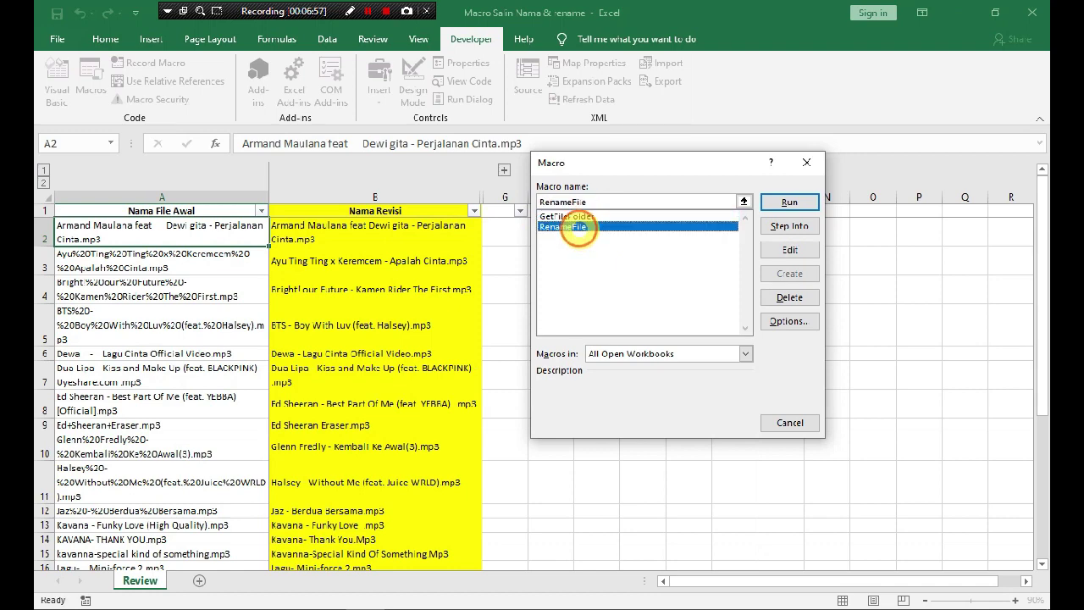
pyautogui.click(786, 203)
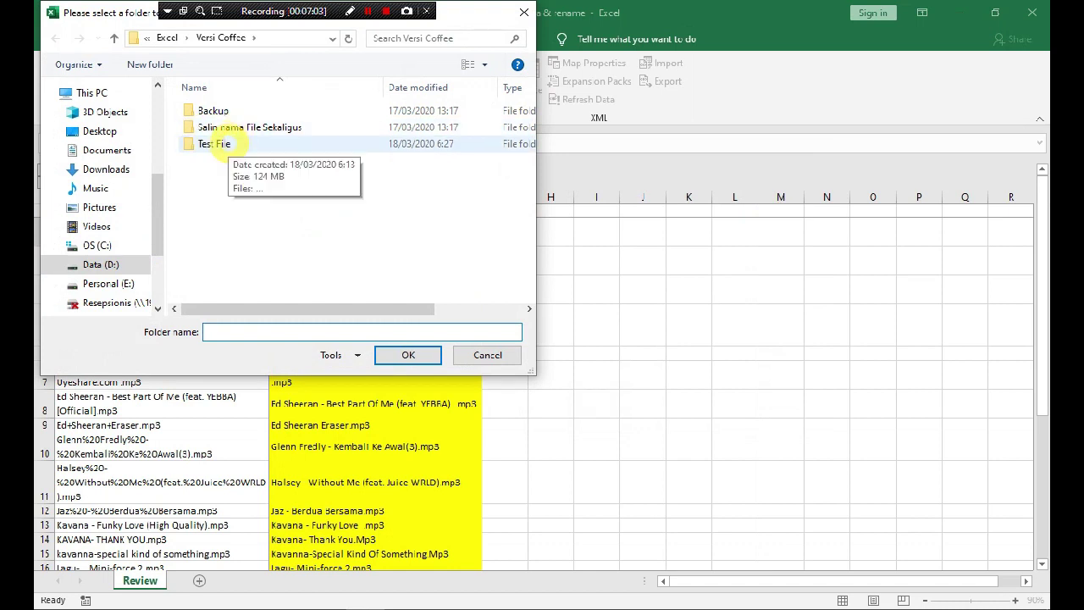
pyautogui.click(214, 144)
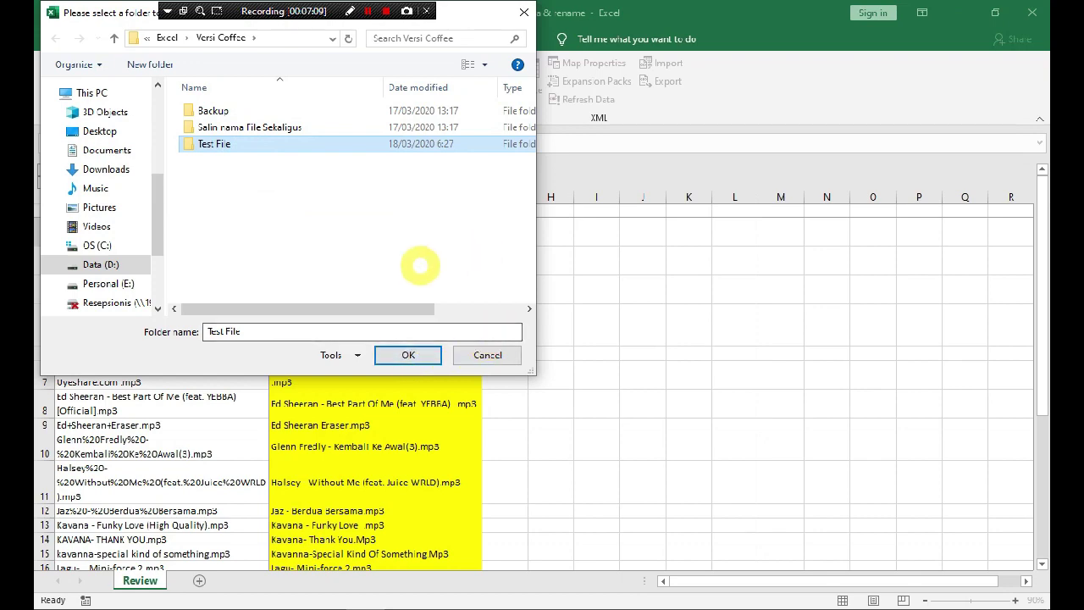
pyautogui.click(407, 354)
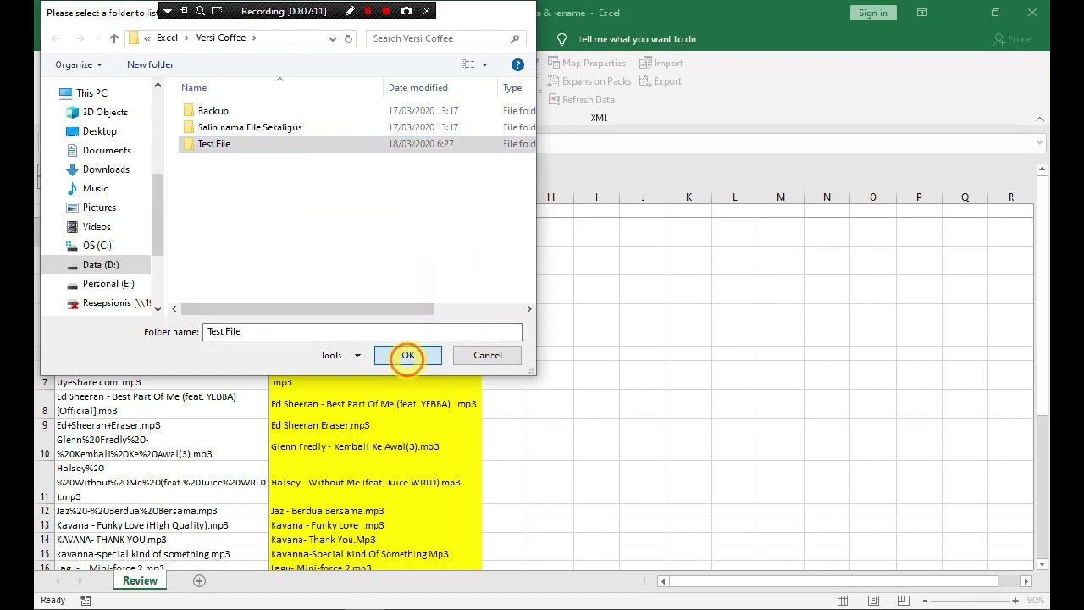
pyautogui.click(259, 264)
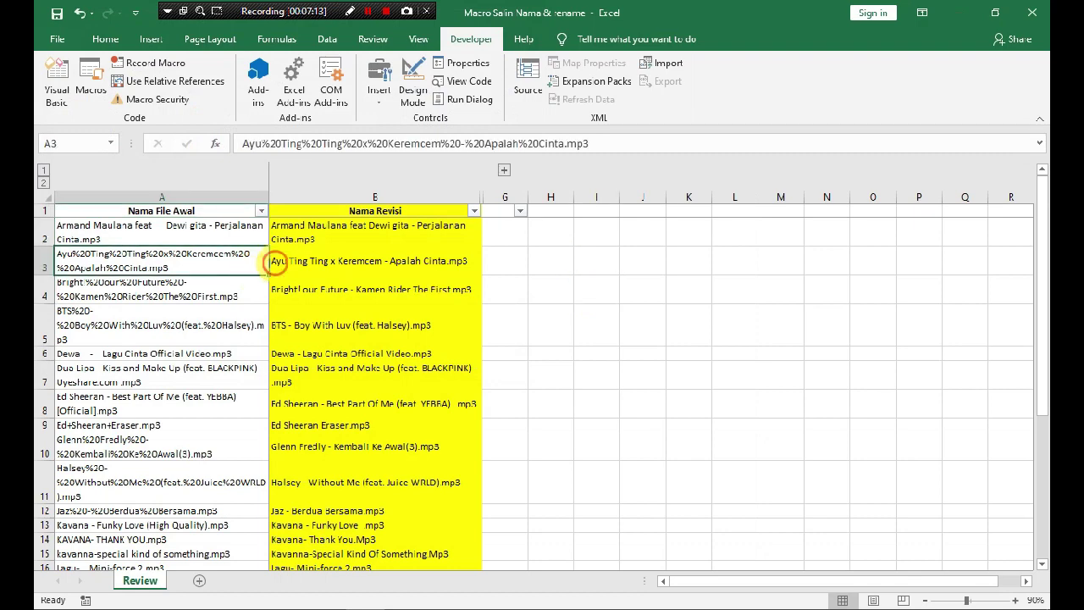
# - Switch to File Explorer, reopen the Test File folder and check the file names against the revised list
pyautogui.click(958, 12)
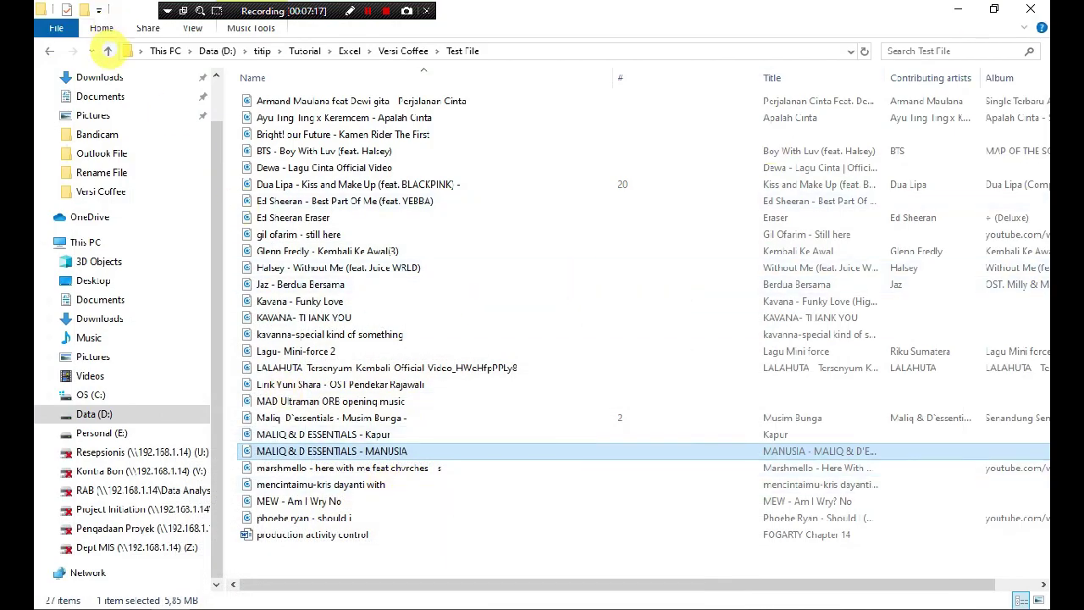
pyautogui.click(108, 51)
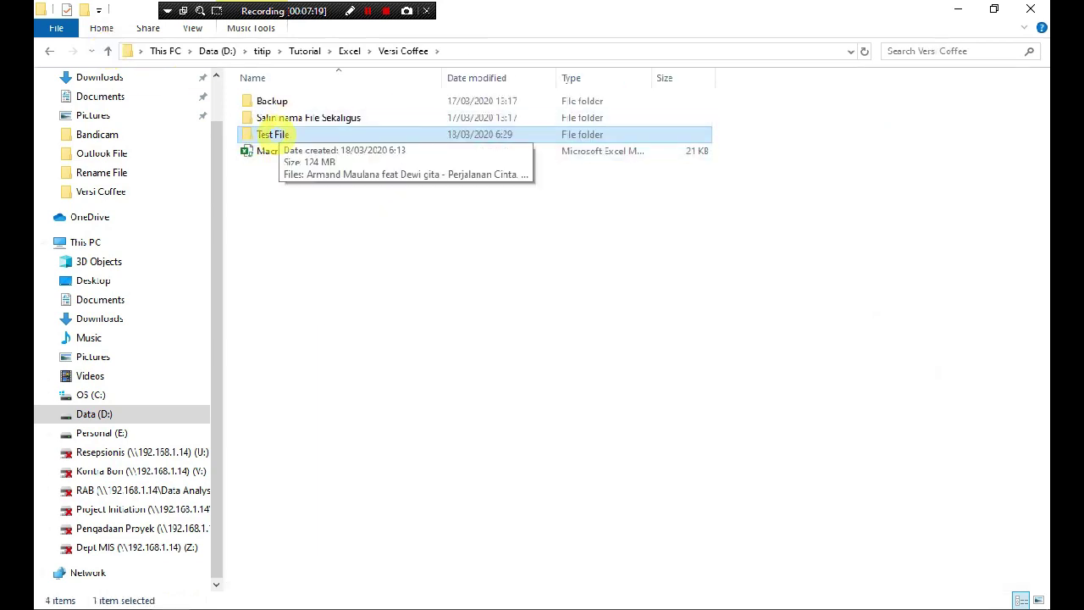
pyautogui.doubleClick(273, 134)
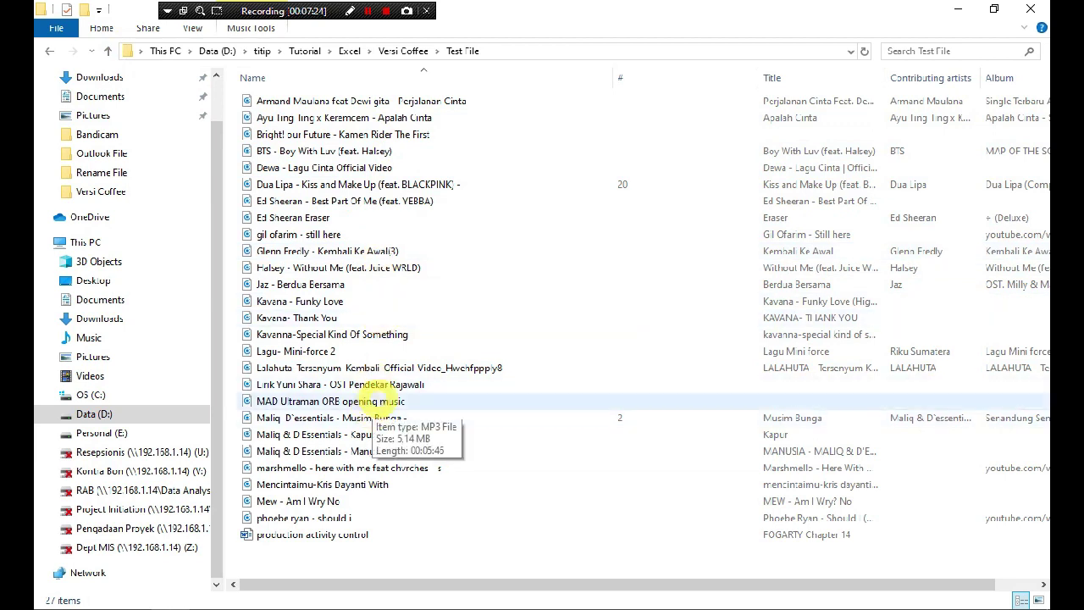
pyautogui.click(391, 135)
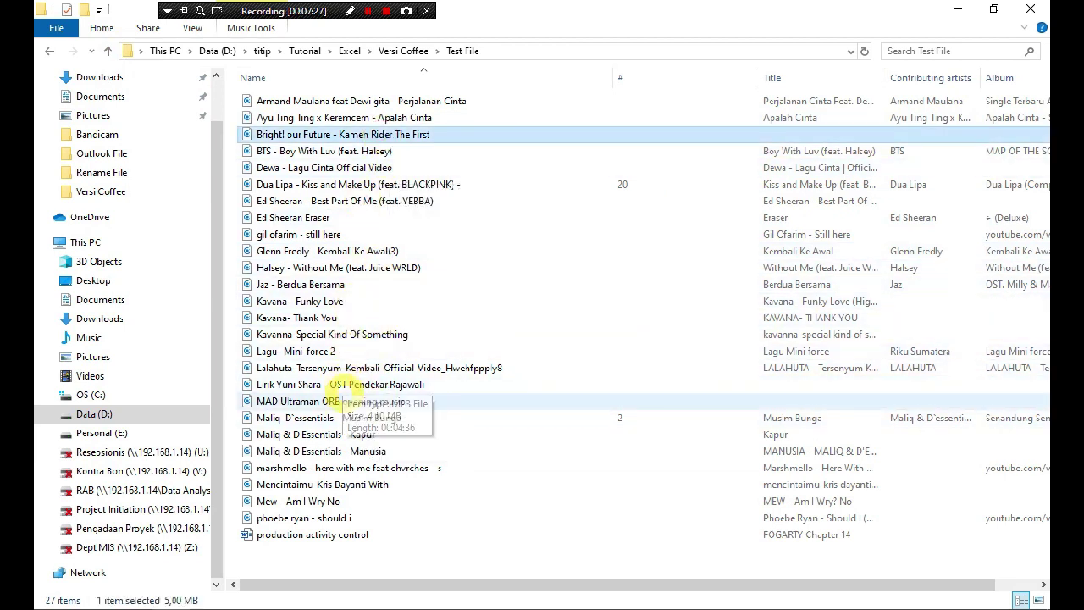
pyautogui.click(336, 118)
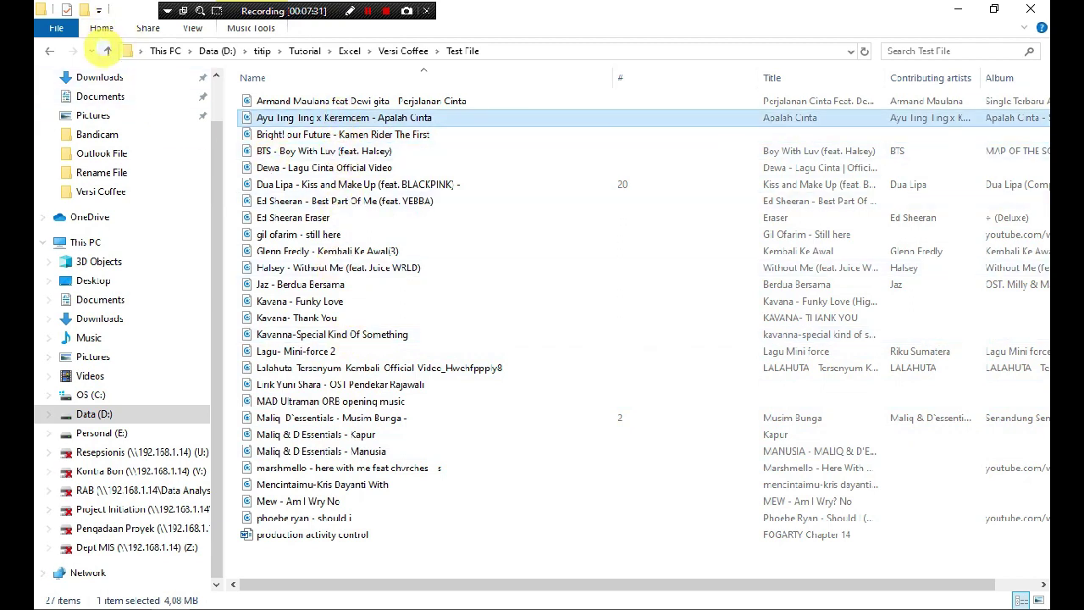
# - Go back up to the Versi Coffee folder and switch to the Macro Salin Nama & rename workbook in Excel
pyautogui.click(107, 51)
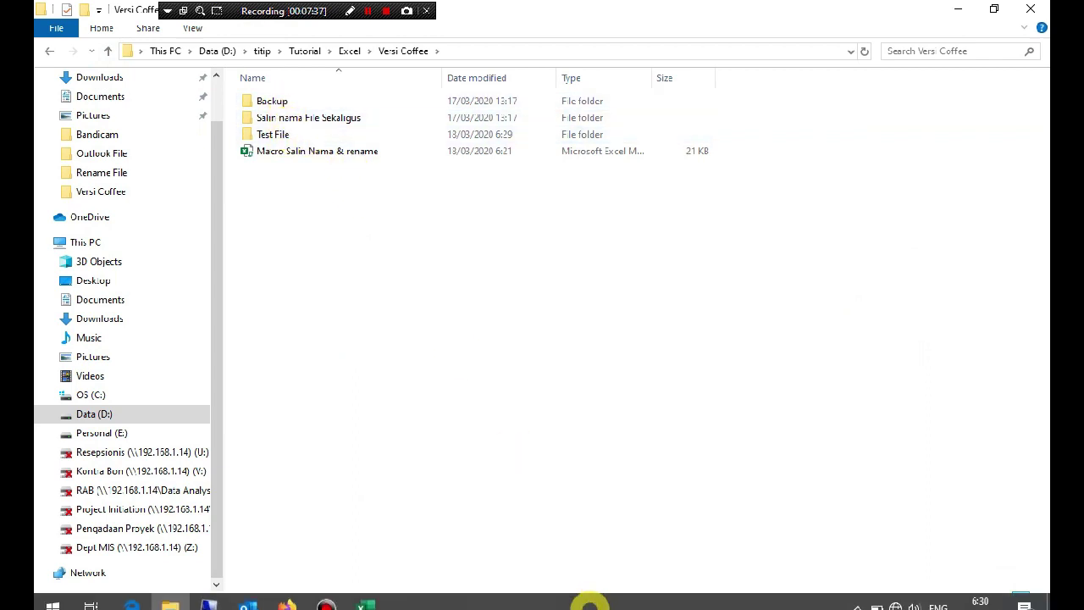
pyautogui.moveTo(505, 593)
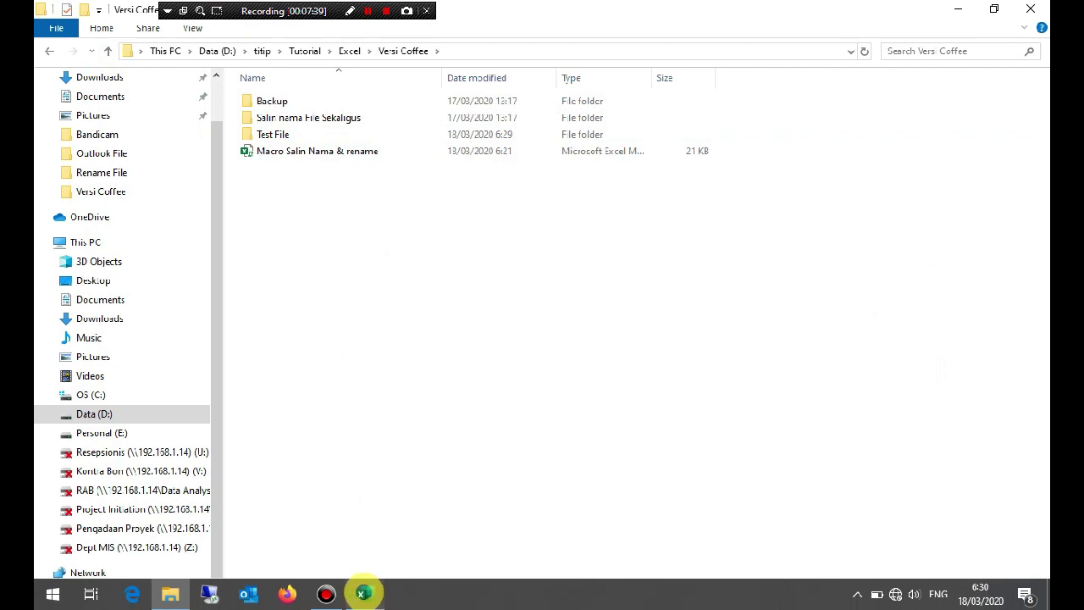
pyautogui.click(361, 593)
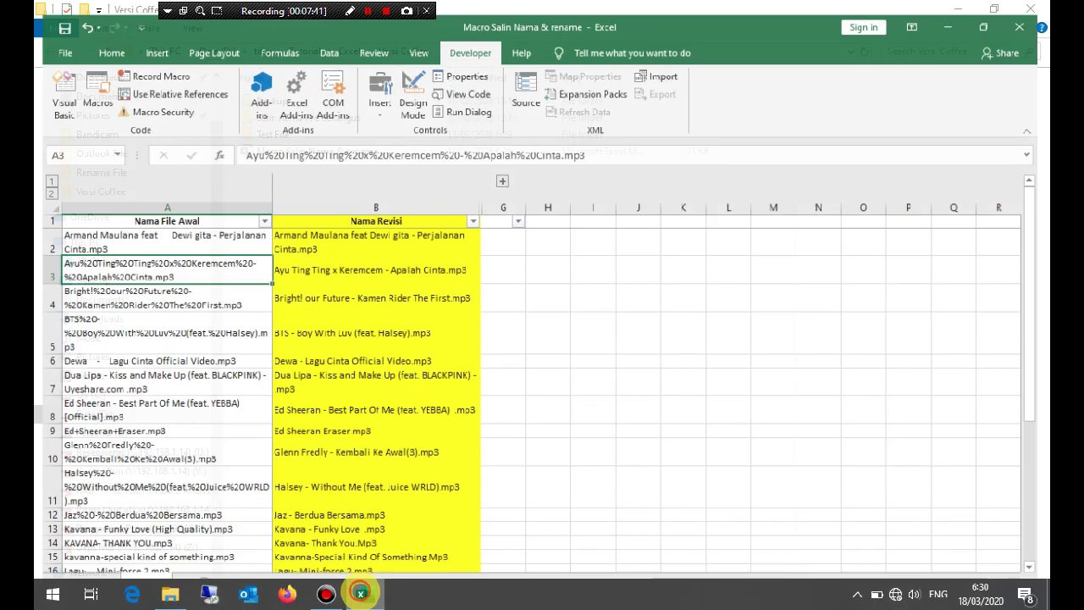